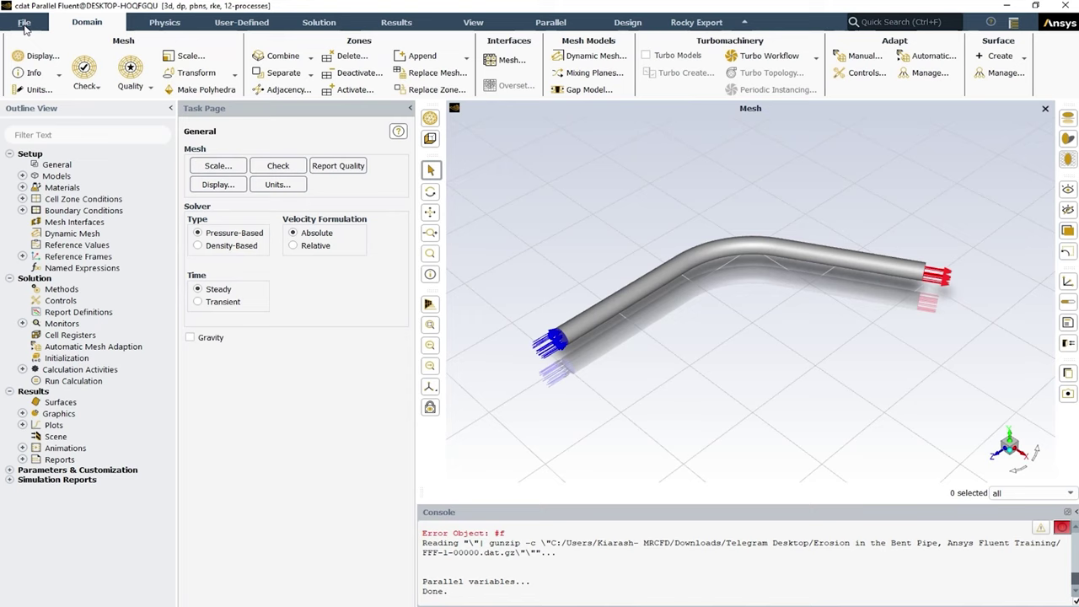
Open Fluent's Particle History Data export, targeting CFD-Post, with injection-0 selected
left_click(26, 26)
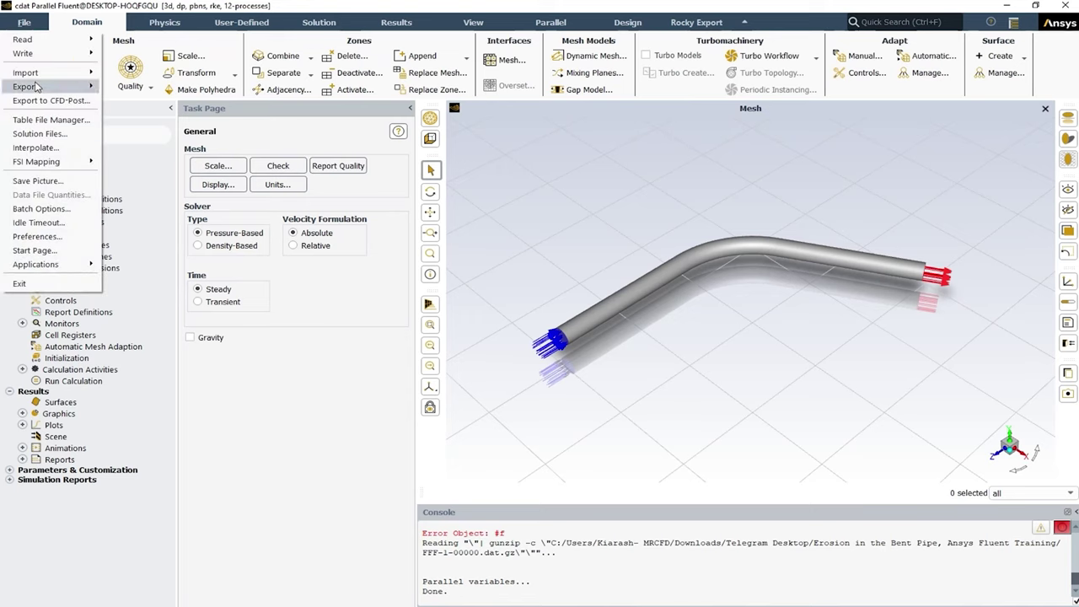
mouse_move(35, 88)
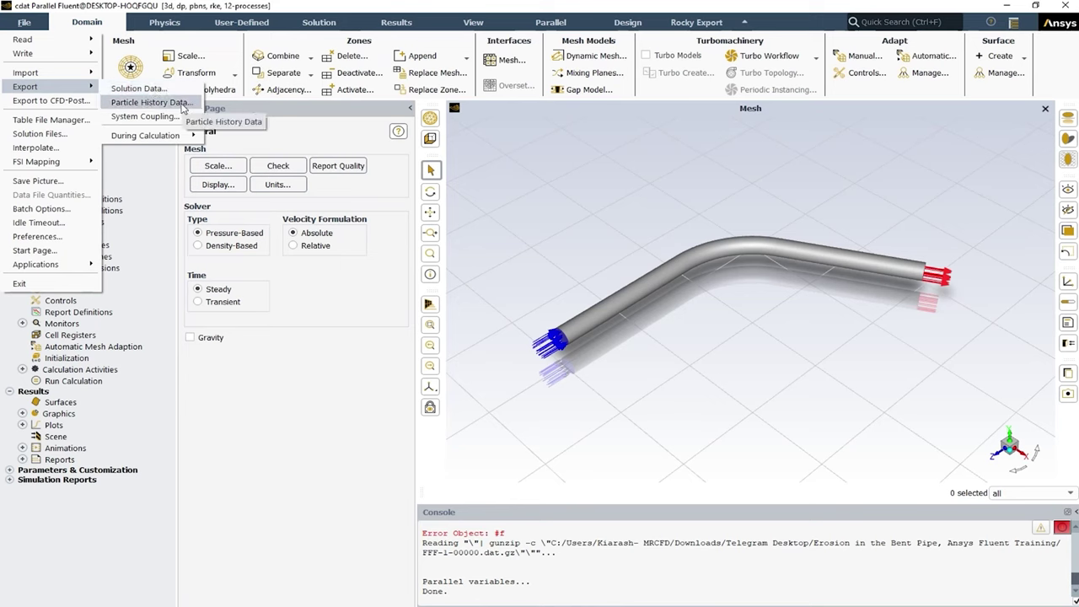
left_click(182, 106)
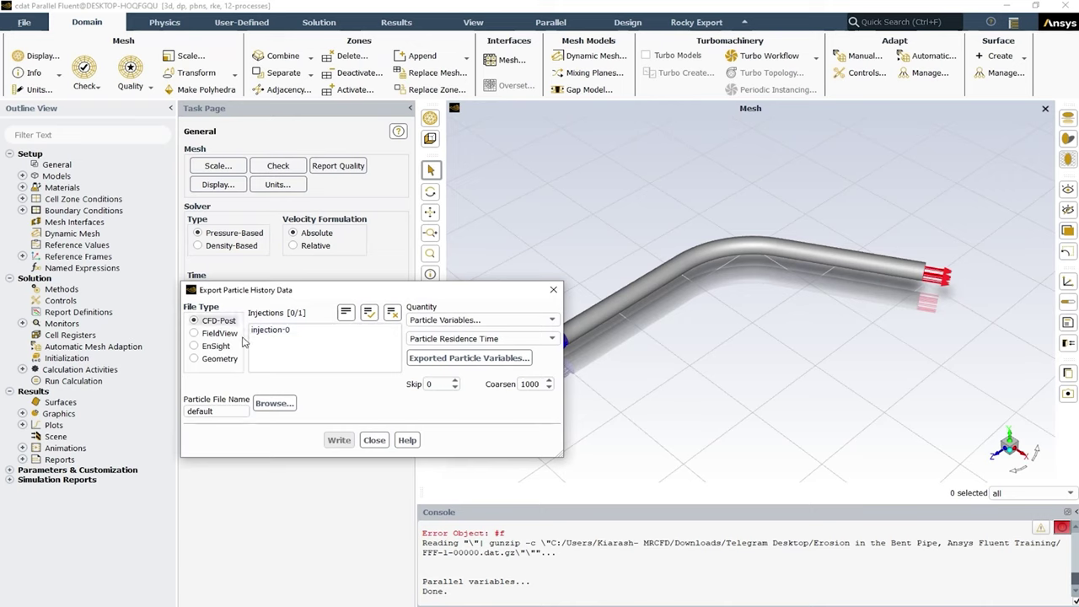
left_click(269, 337)
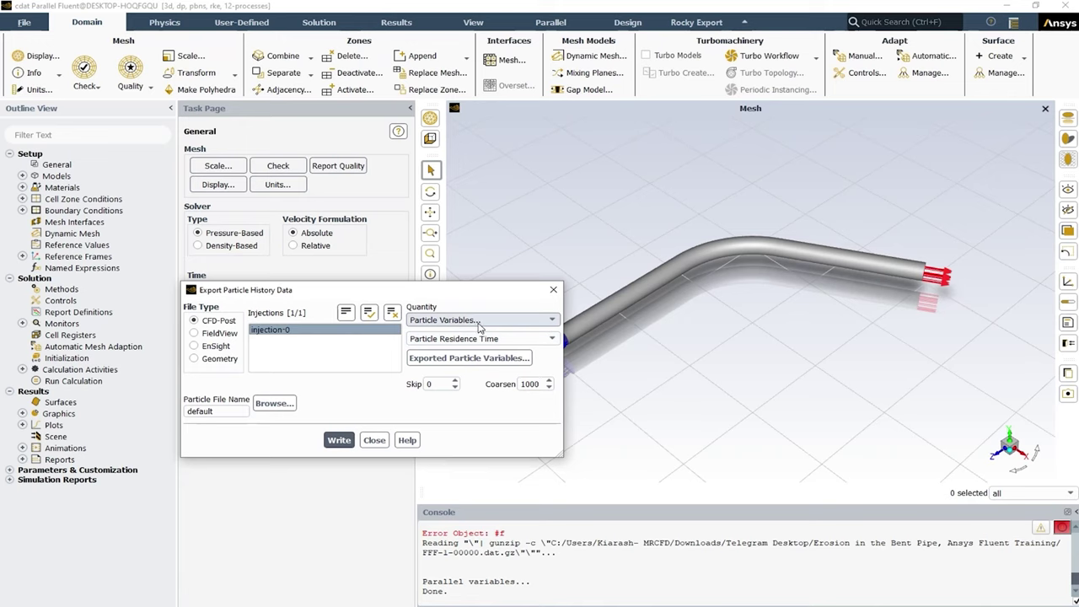
Export all 23 particle variables and write the CFD-Post particle history file
left_click(450, 363)
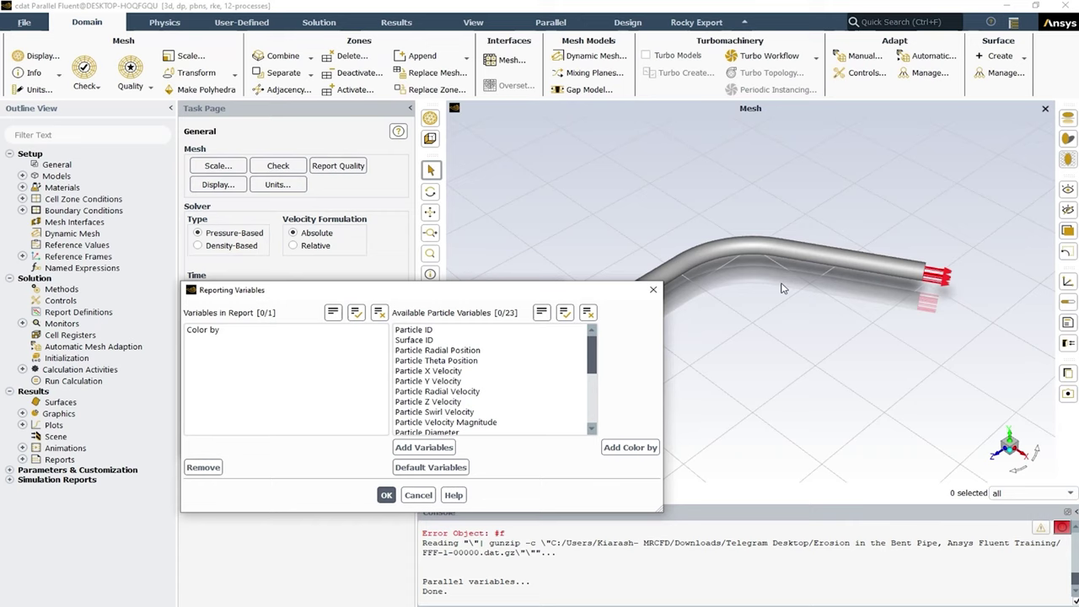
left_click(564, 319)
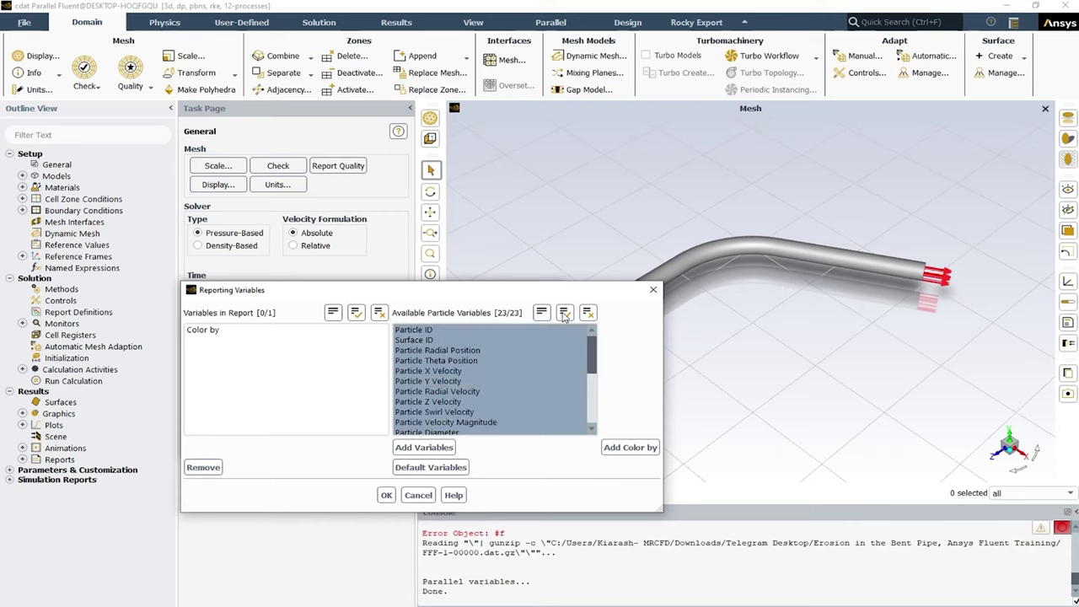
mouse_move(593, 349)
left_mouse_down()
mouse_move(593, 381)
mouse_move(588, 334)
left_mouse_up()
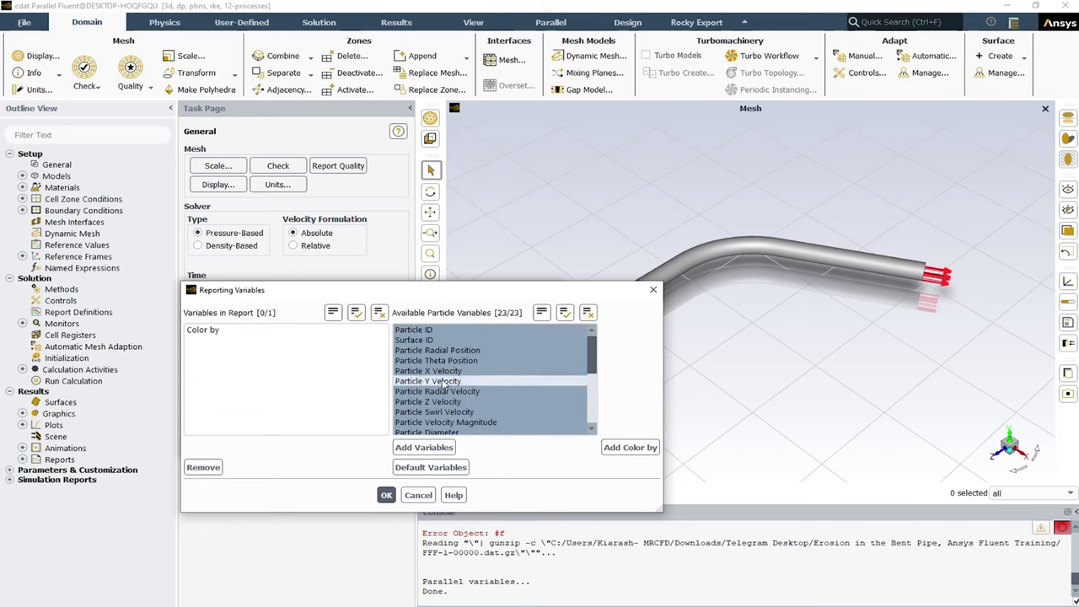
left_click(386, 494)
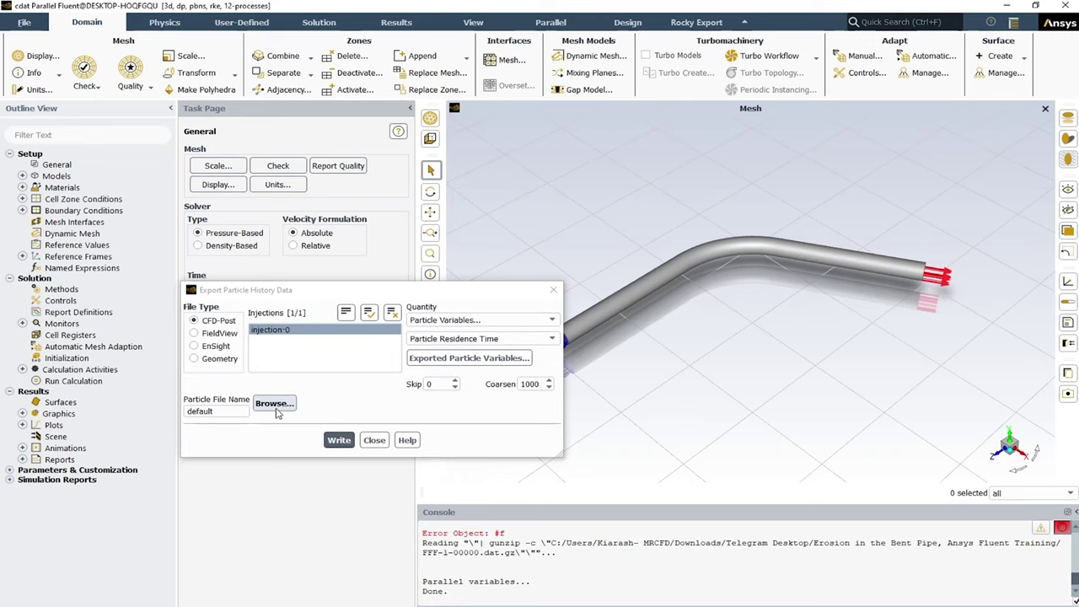
left_click(339, 439)
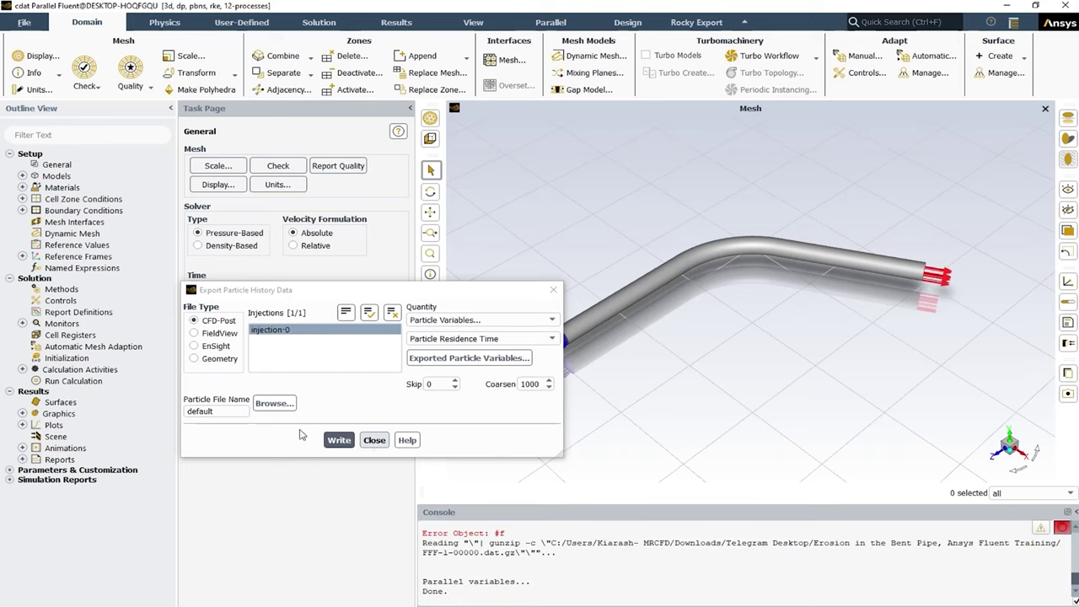
Close the Fluent export dialog and load cdat.cdat from the Erosion in the Bent Pipe training folder
left_click(373, 440)
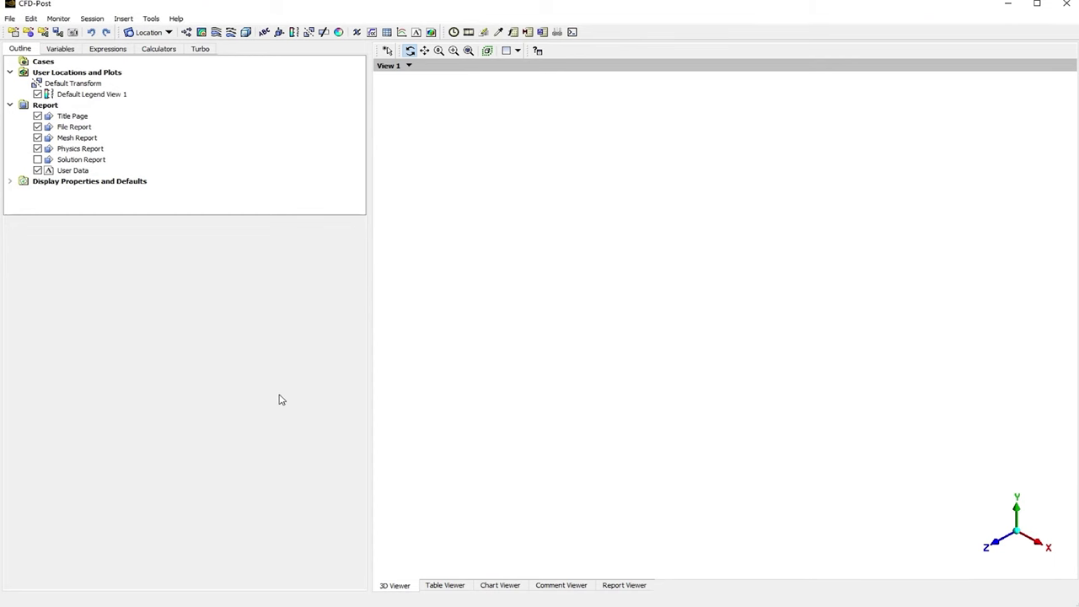
left_click(10, 18)
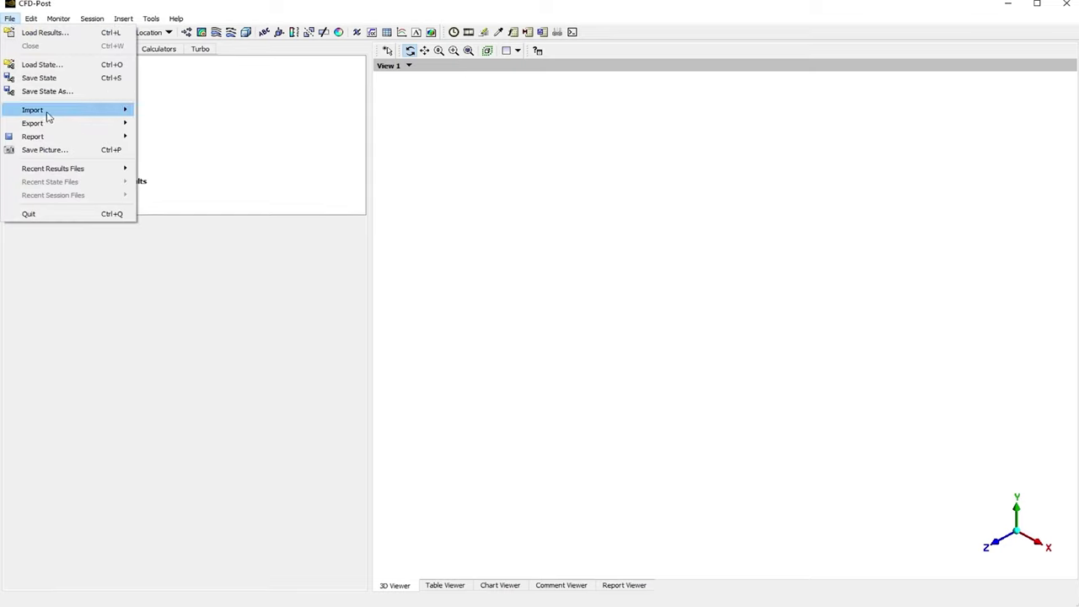
mouse_move(48, 116)
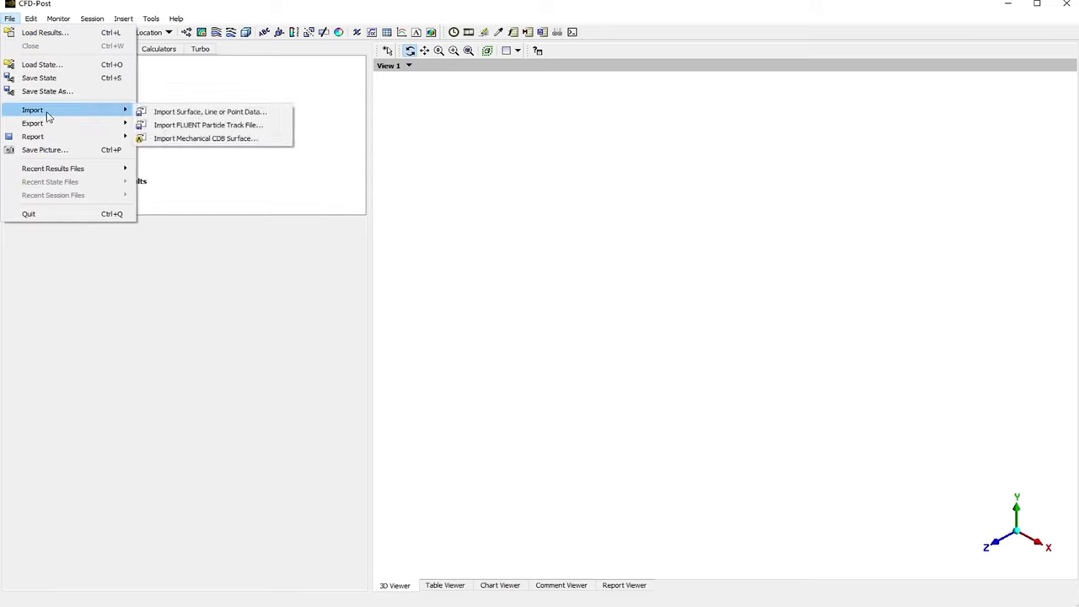
left_click(34, 33)
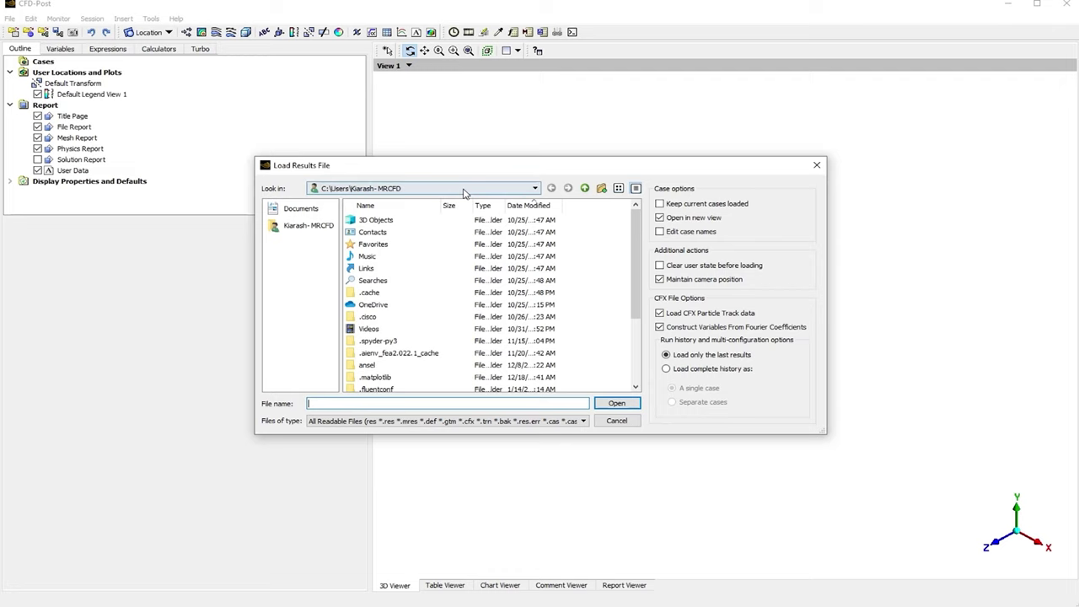
left_click(463, 191)
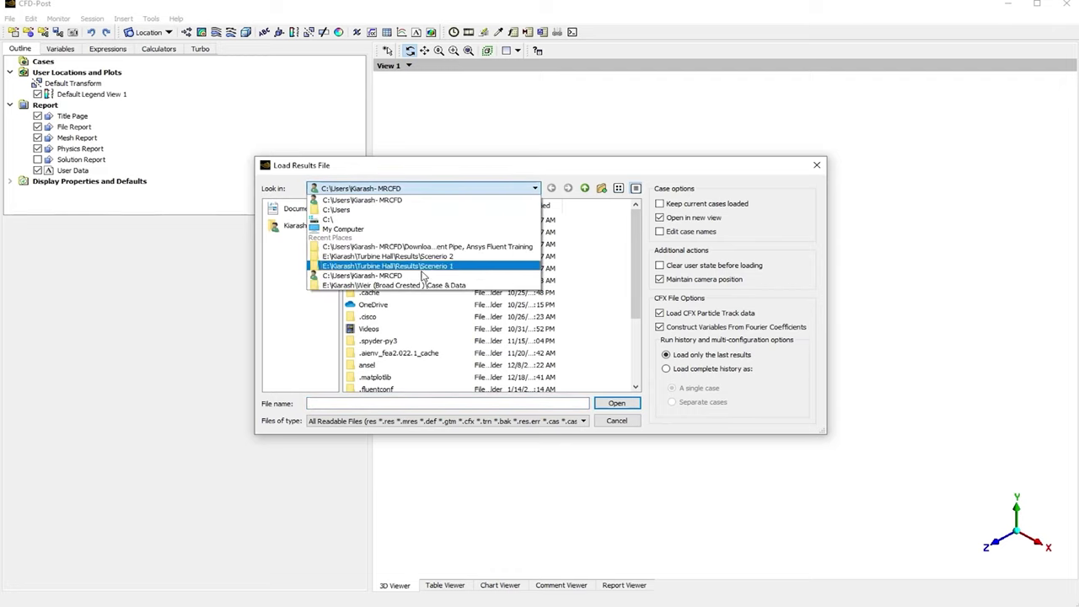
left_click(369, 229)
left_click(376, 190)
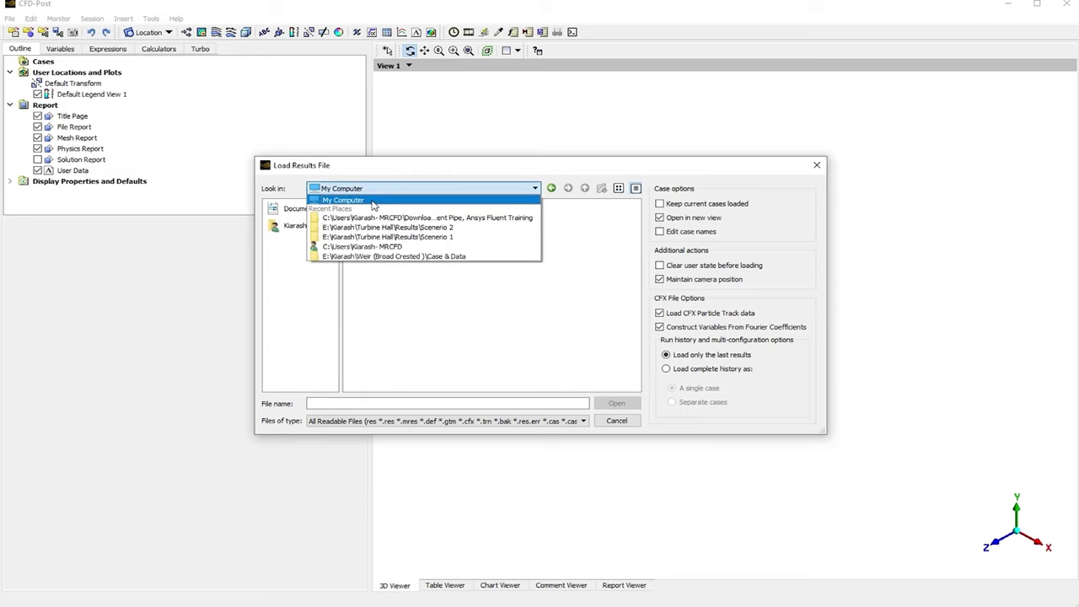
left_click(421, 217)
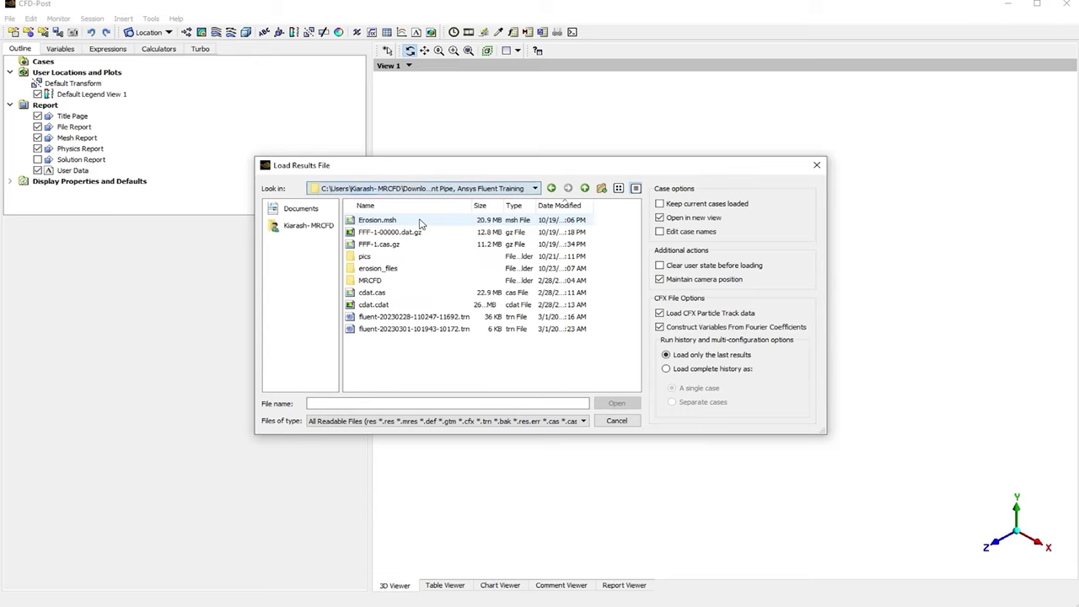
left_click(387, 307)
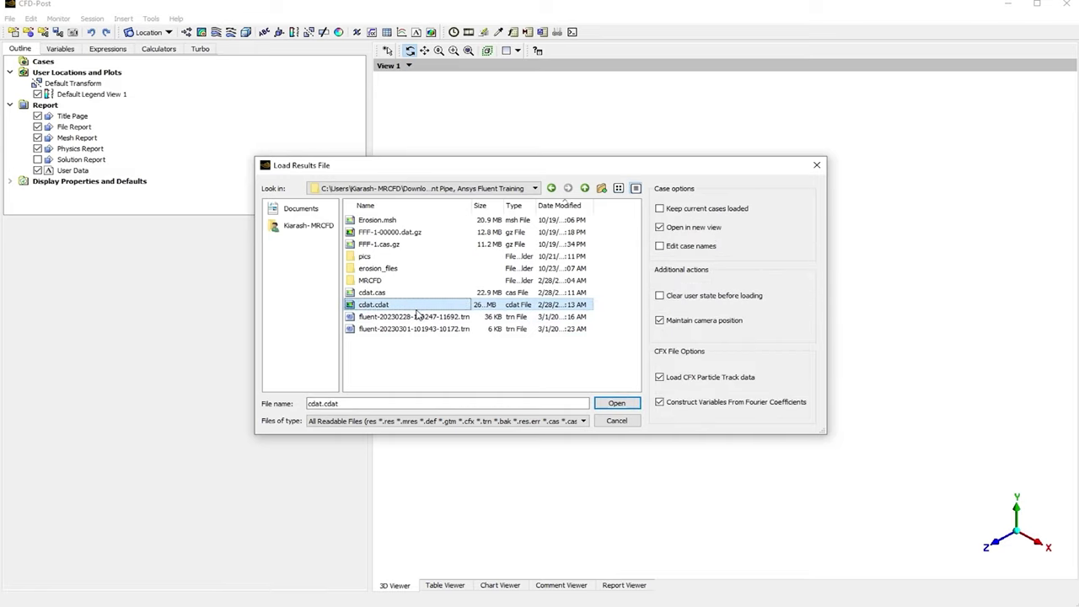
double_click(386, 307)
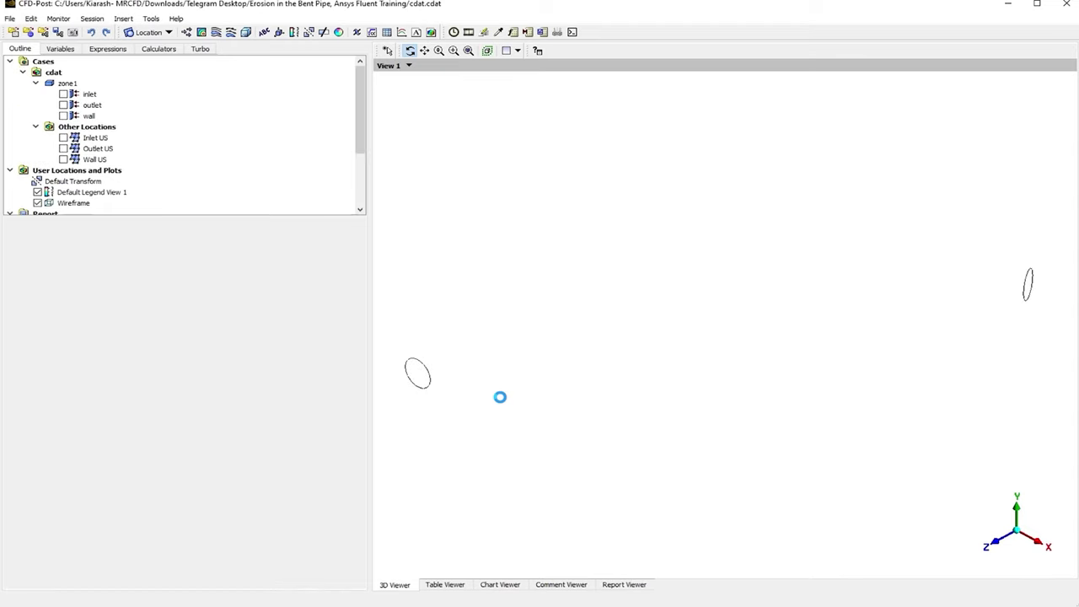
Turn on Wall US so the bent pipe shows as a shaded surface
left_click(64, 159)
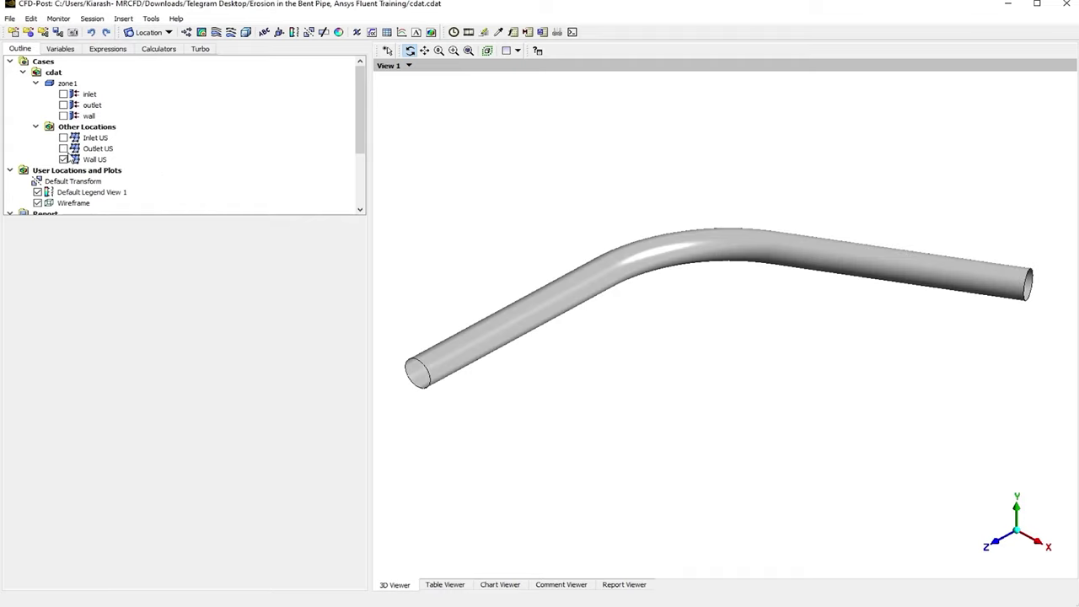
left_click(9, 19)
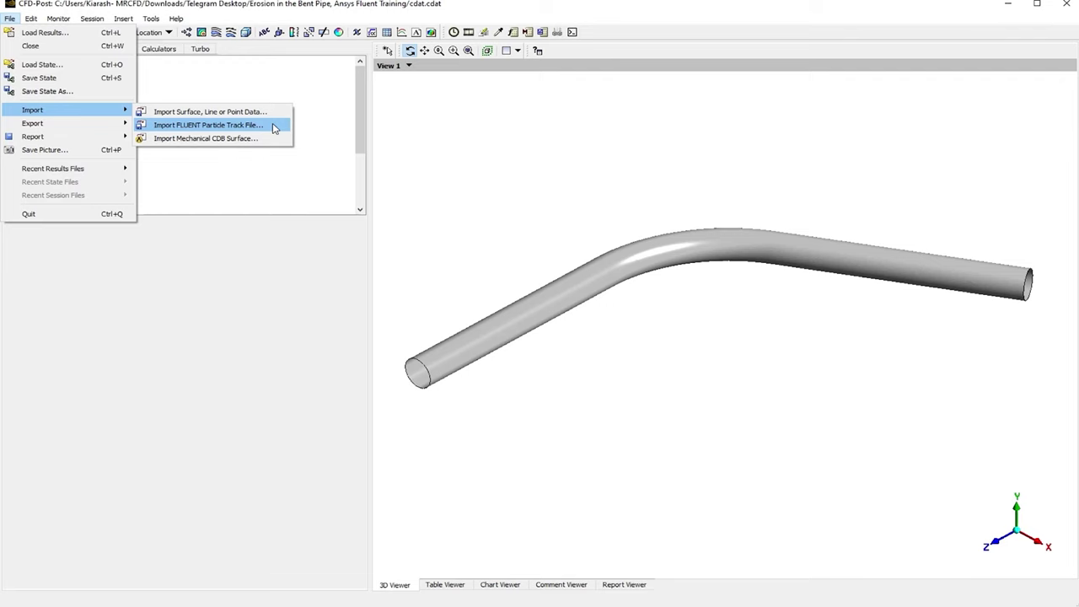
Import the xml.xml FLUENT particle track file from the Erosion in the Bent Pipe folder
left_click(274, 127)
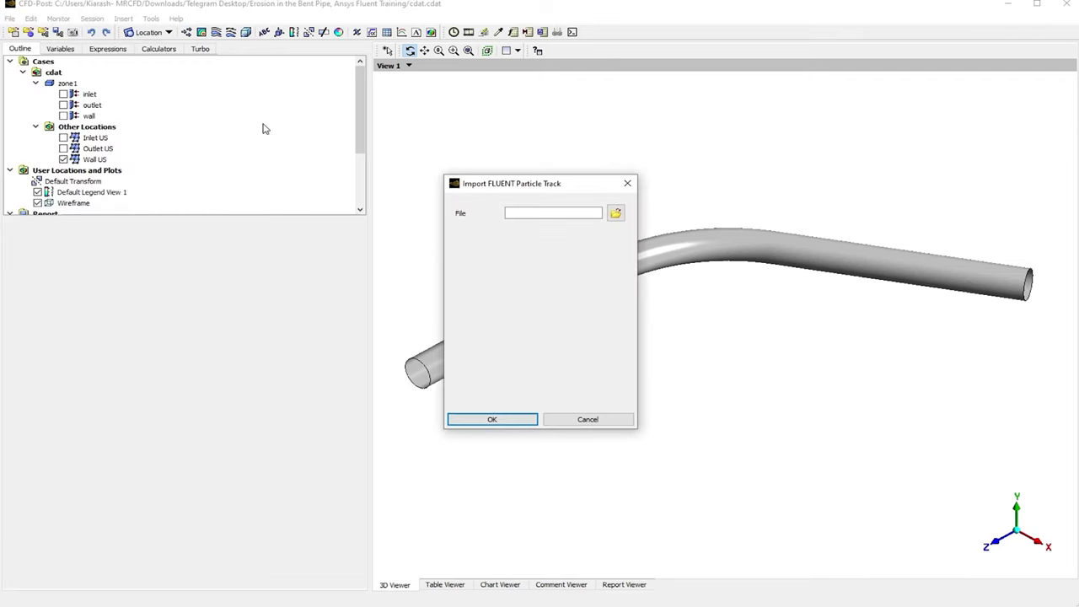
left_click(616, 213)
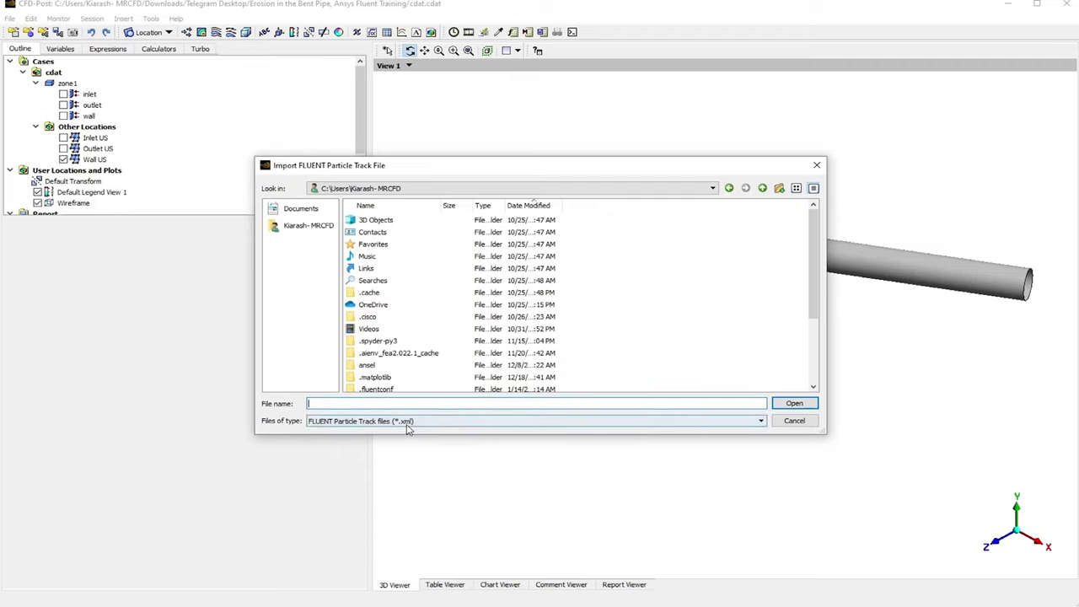
left_click(390, 189)
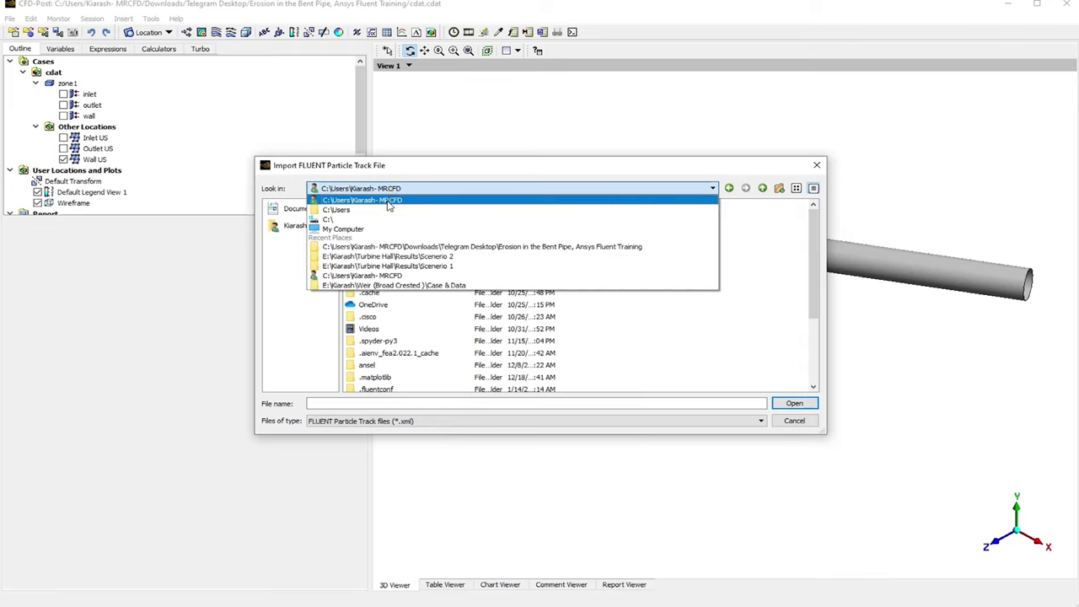
left_click(546, 246)
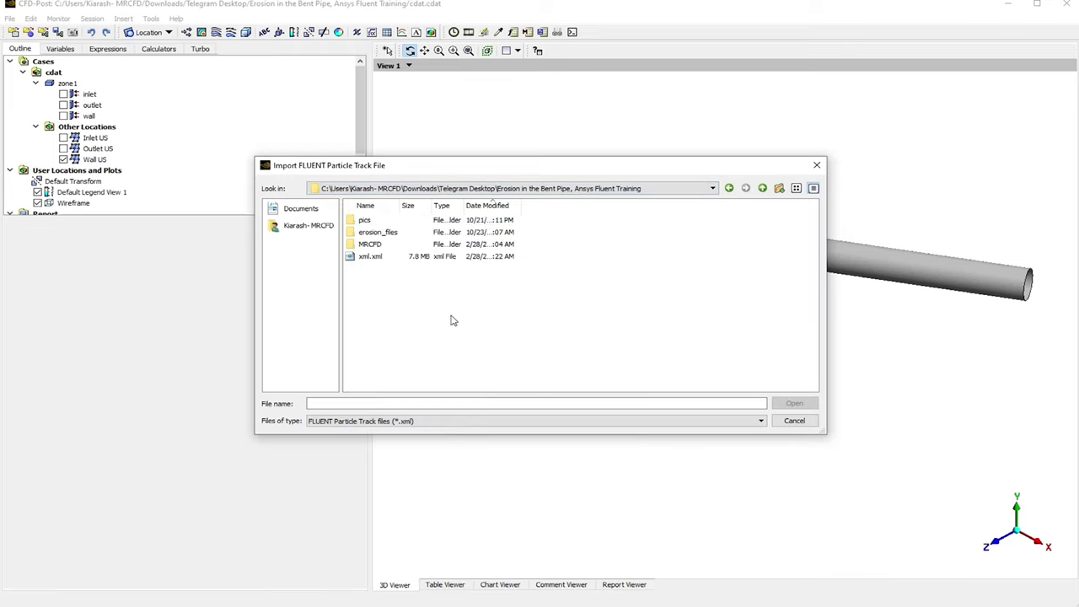
left_click(373, 258)
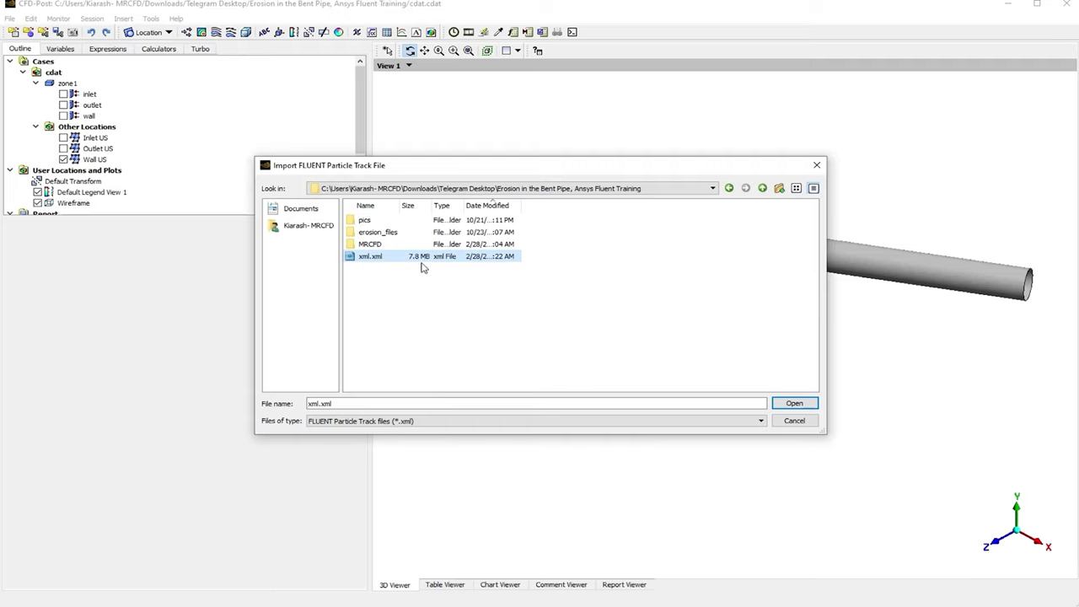
left_click(805, 404)
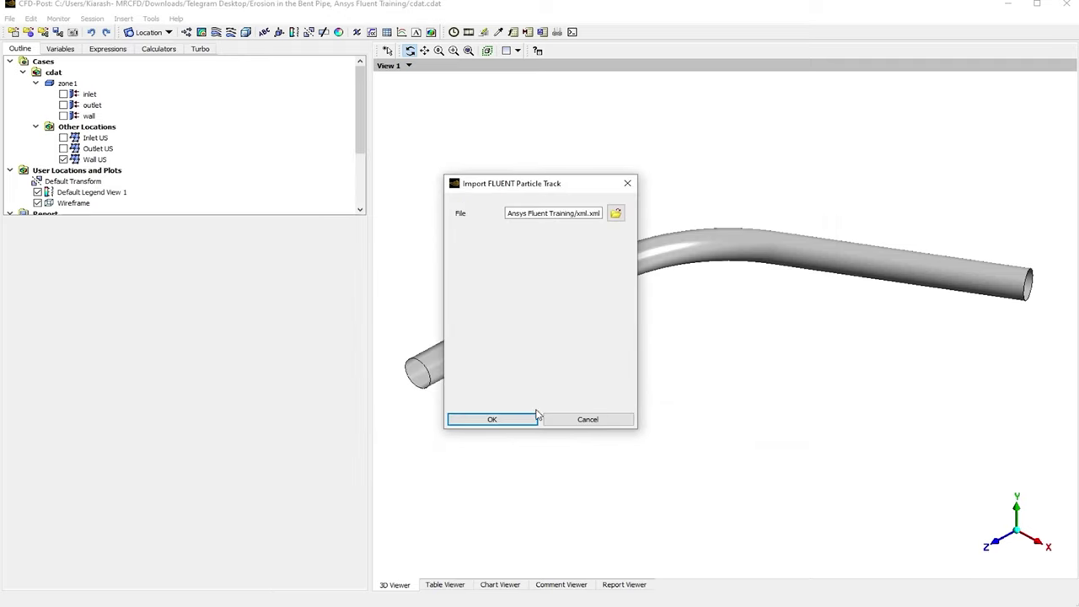
left_click(506, 418)
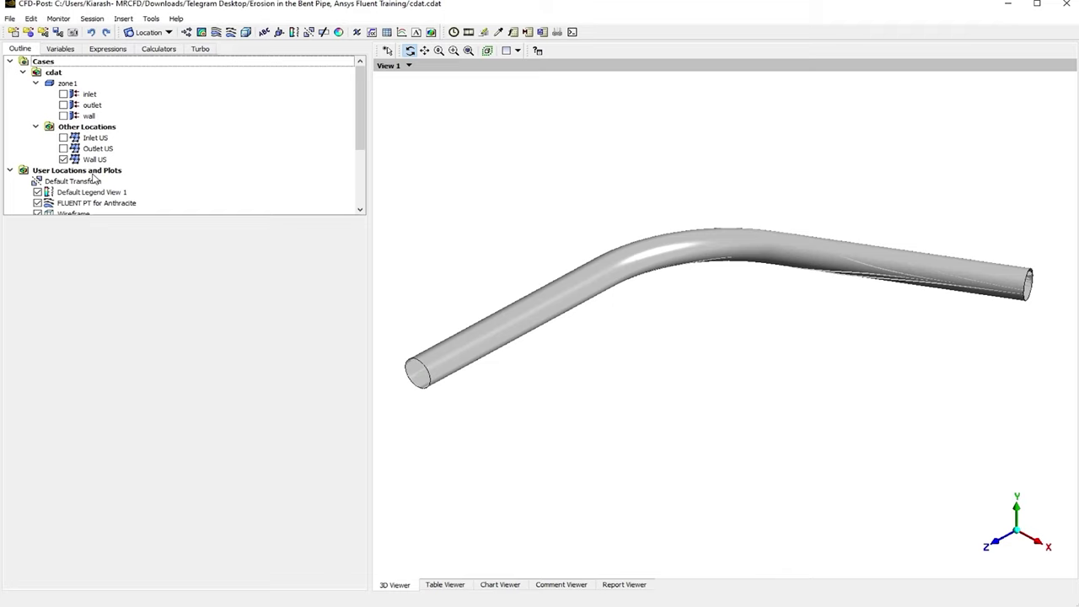
Set Wall US render transparency to 0.9, then select FLUENT PT for Anthracite
left_click(95, 159)
left_click(54, 239)
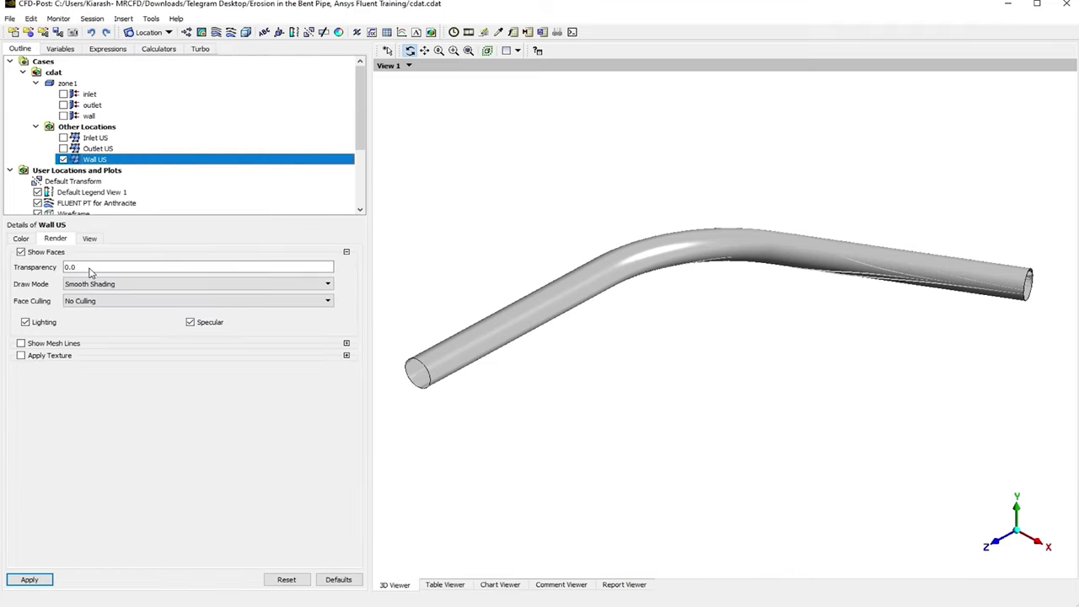
triple_click(91, 270)
type("1")
type("9")
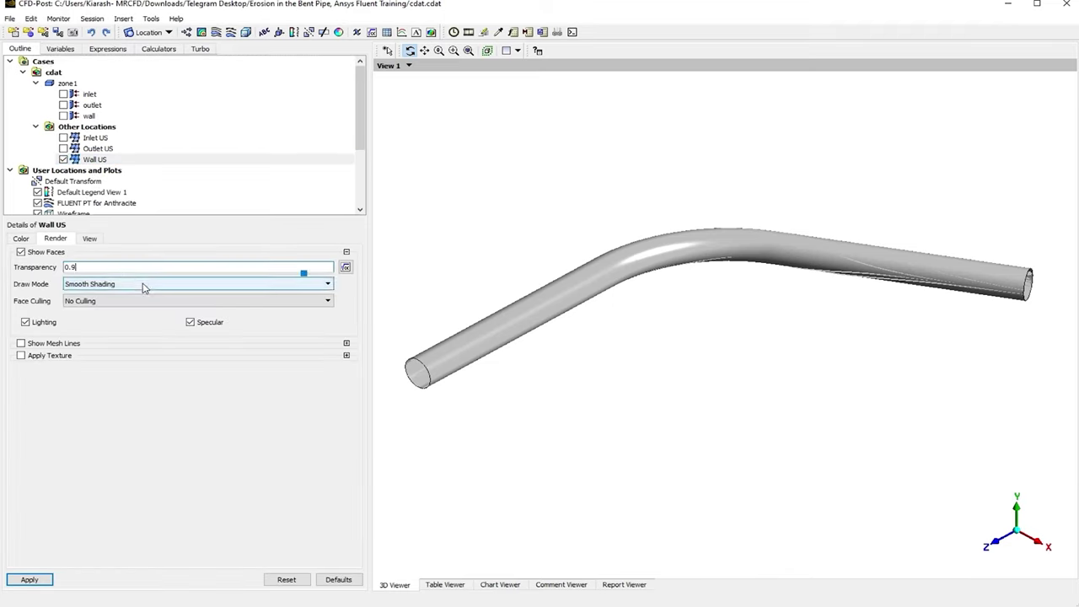
left_click(25, 580)
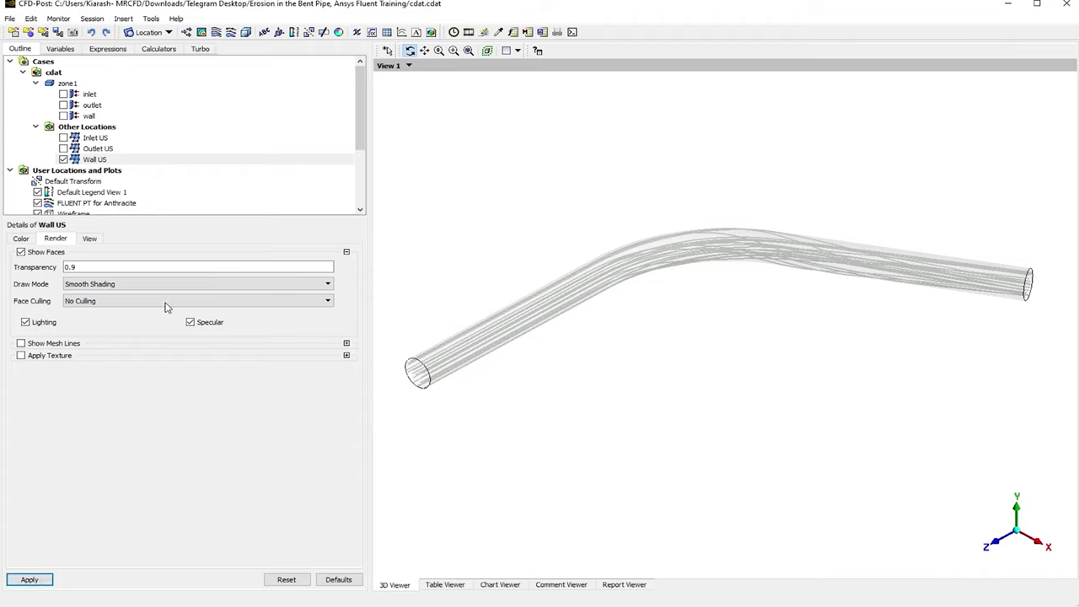
scroll(135, 173, "down", 2)
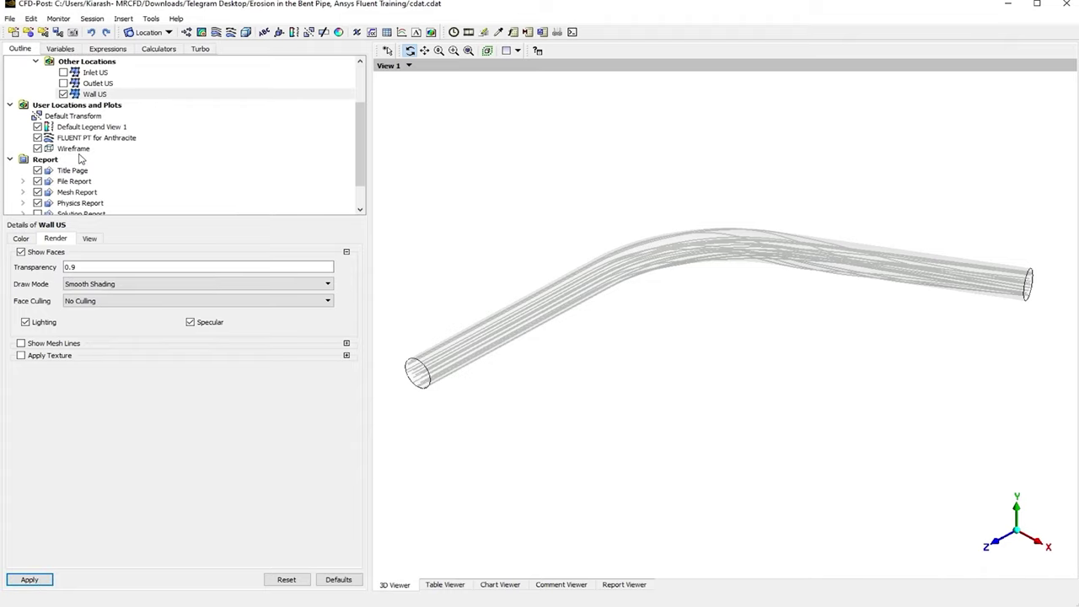
left_click(87, 140)
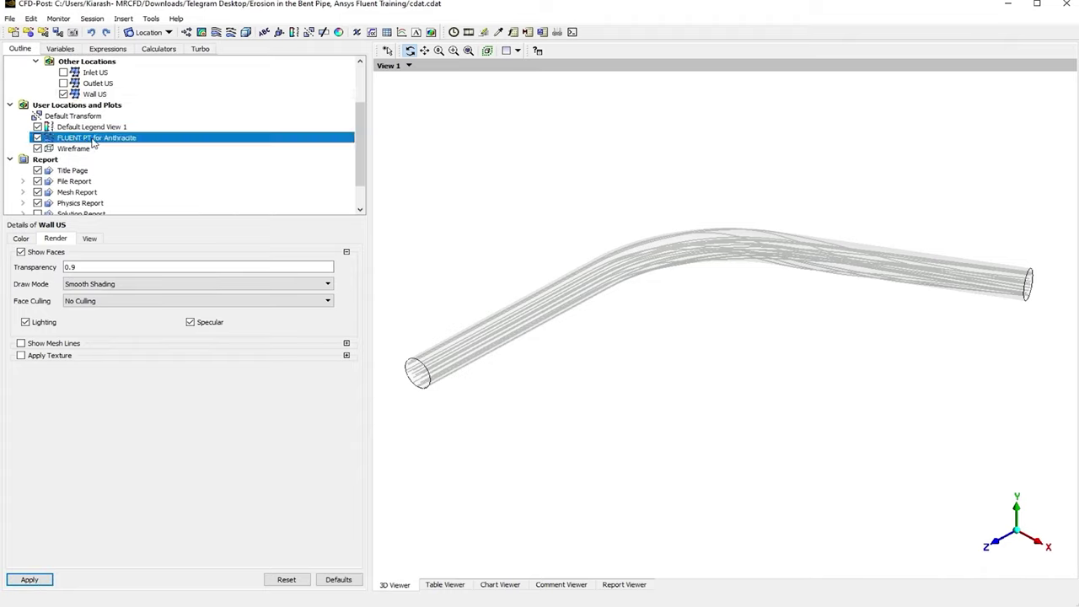
scroll(97, 149, "up", 1)
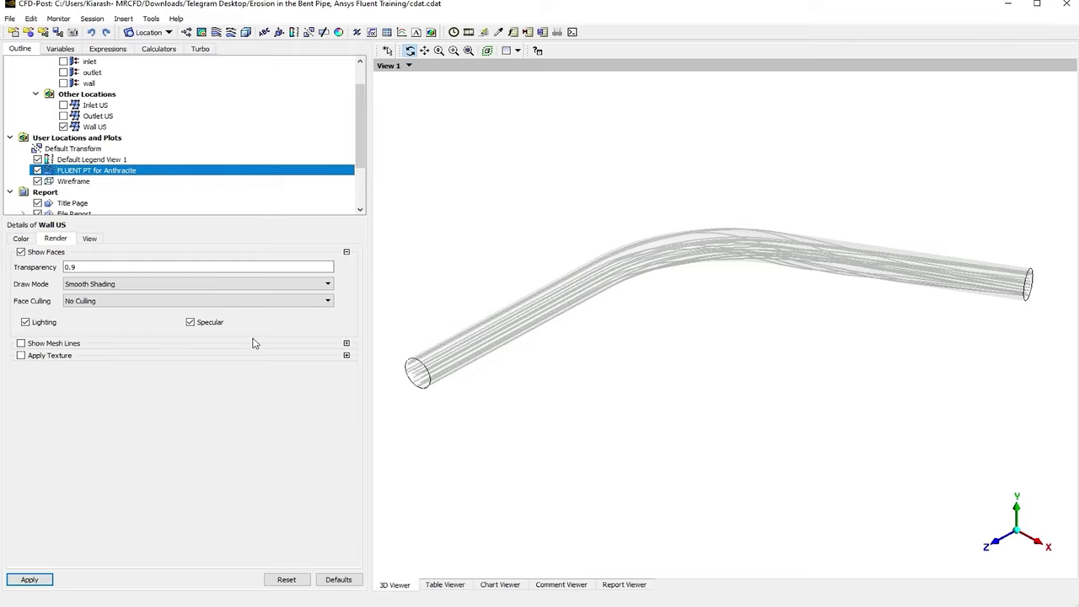
Review the Anthracite tracks' geometry: injection-0, reduced by Maximum Number of Tracks
double_click(95, 171)
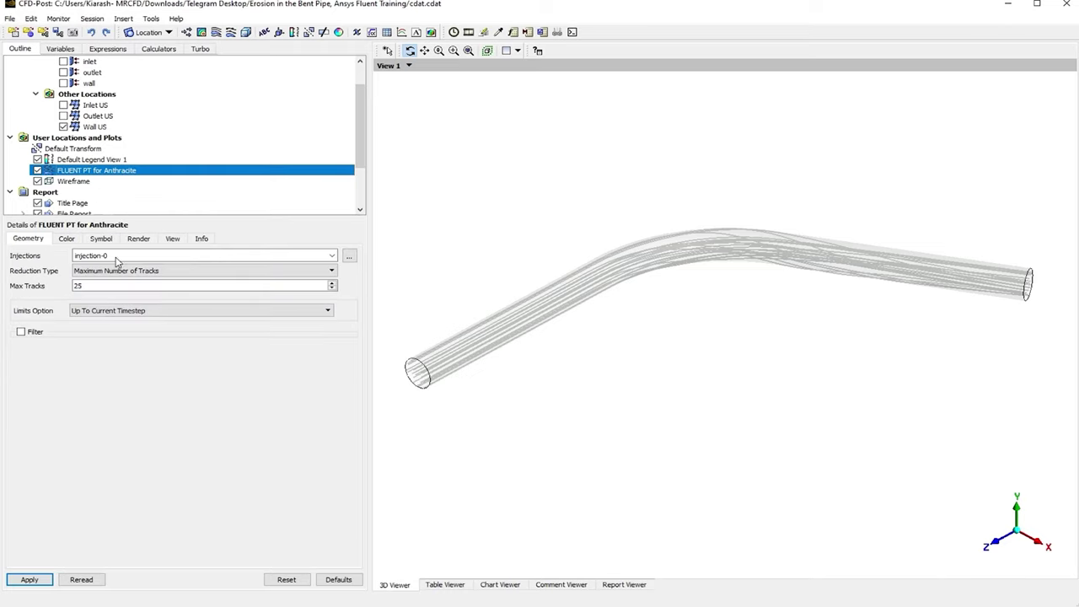
left_click(178, 258)
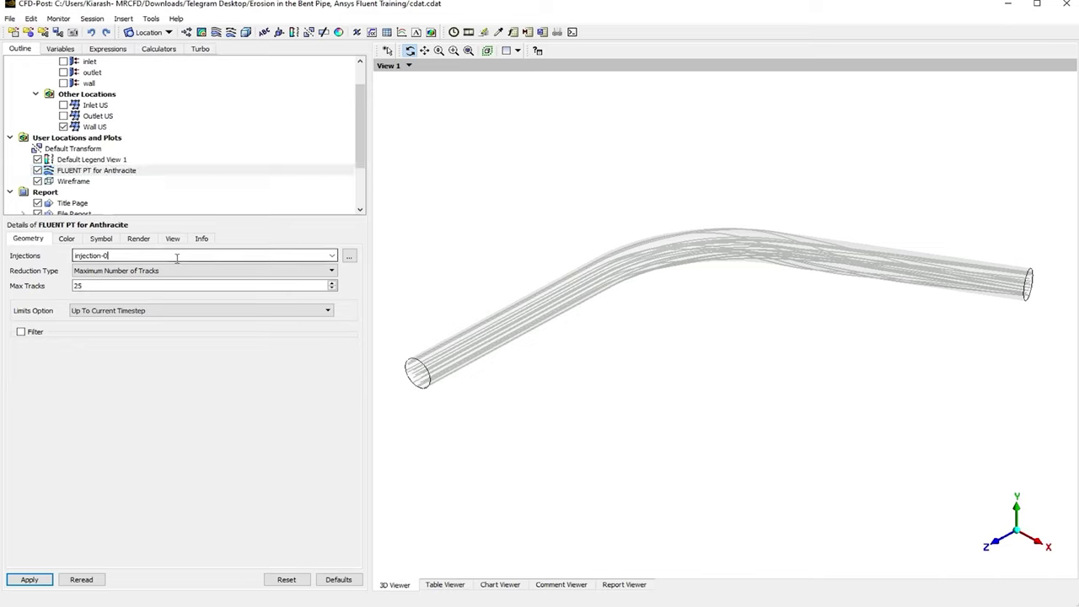
left_click(333, 255)
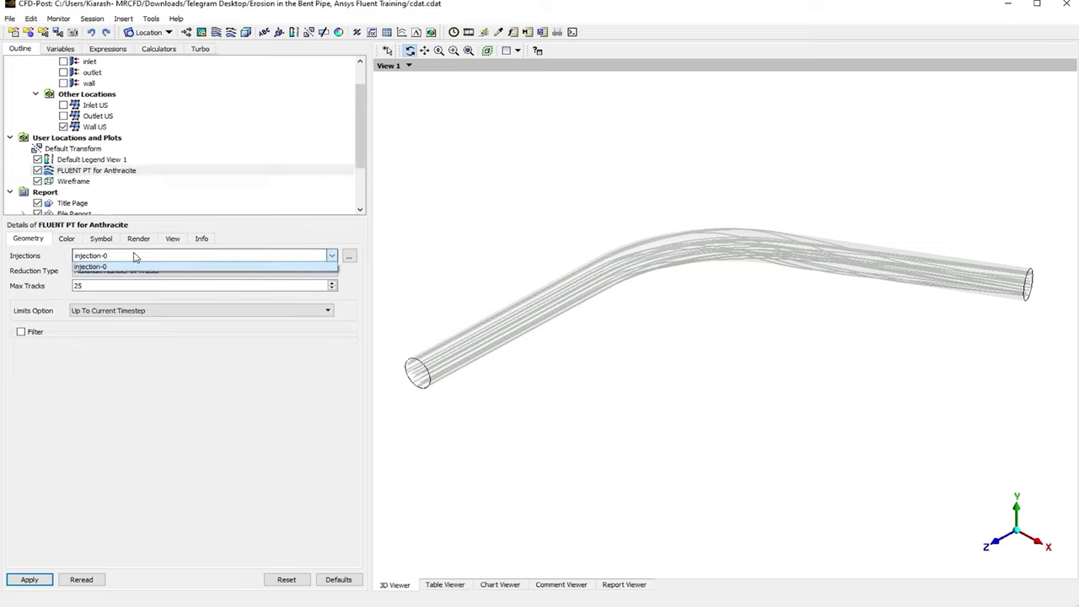
left_click(329, 258)
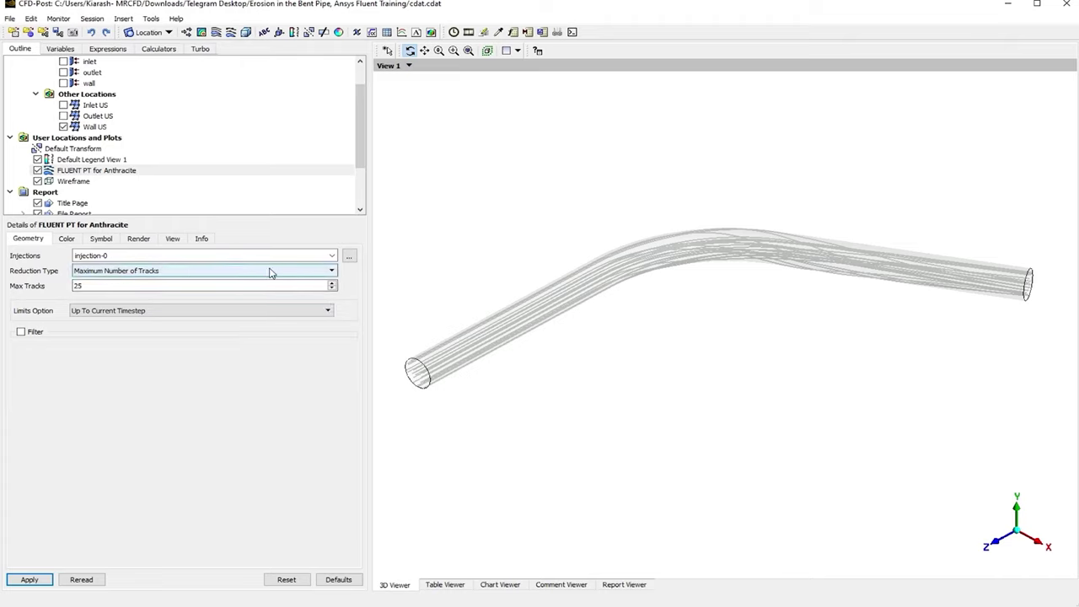
left_click(329, 271)
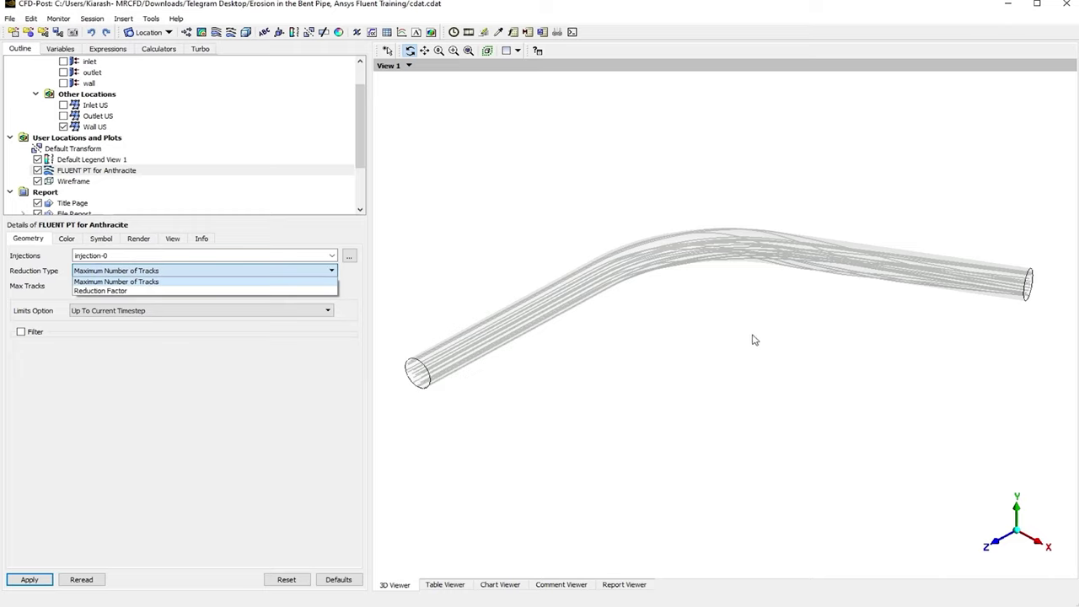
left_click(316, 272)
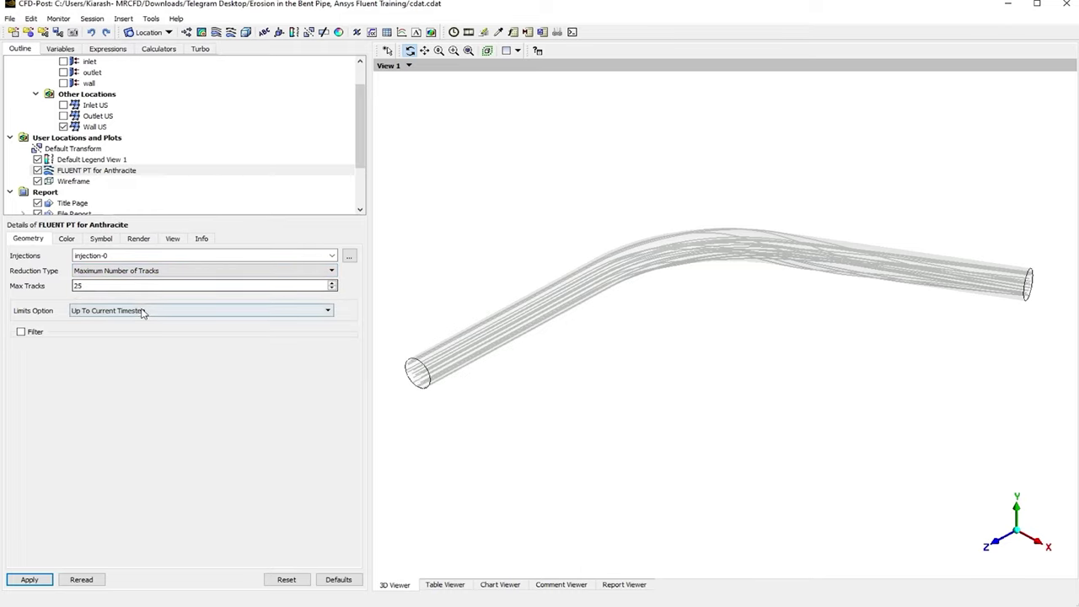
Apply a 100-track limit and zoom and rotate to look into the inlet
left_click_drag(124, 288, 32, 289)
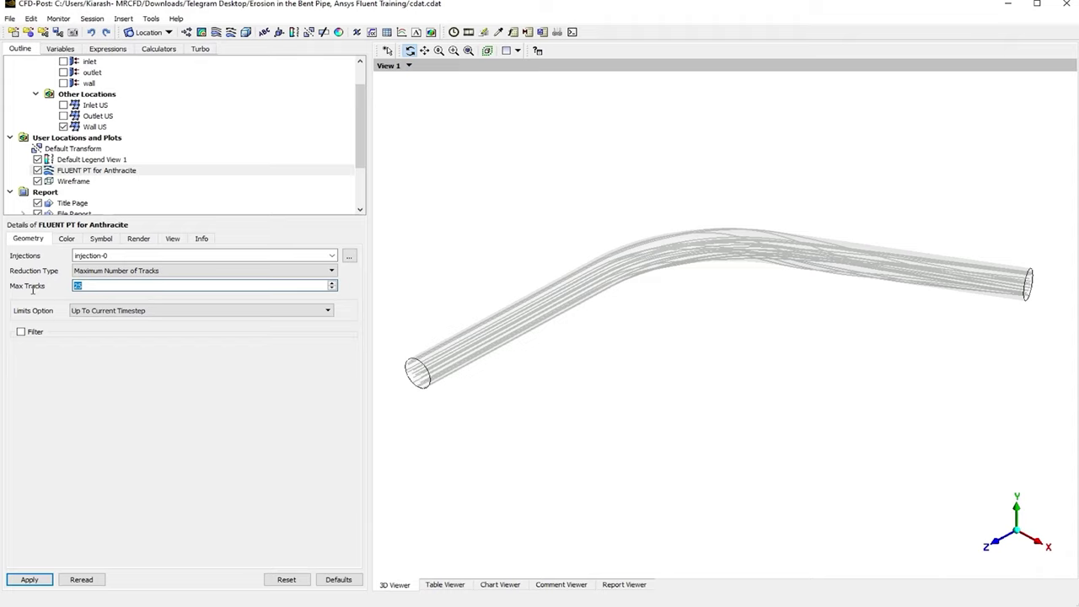
type("100")
left_click(18, 578)
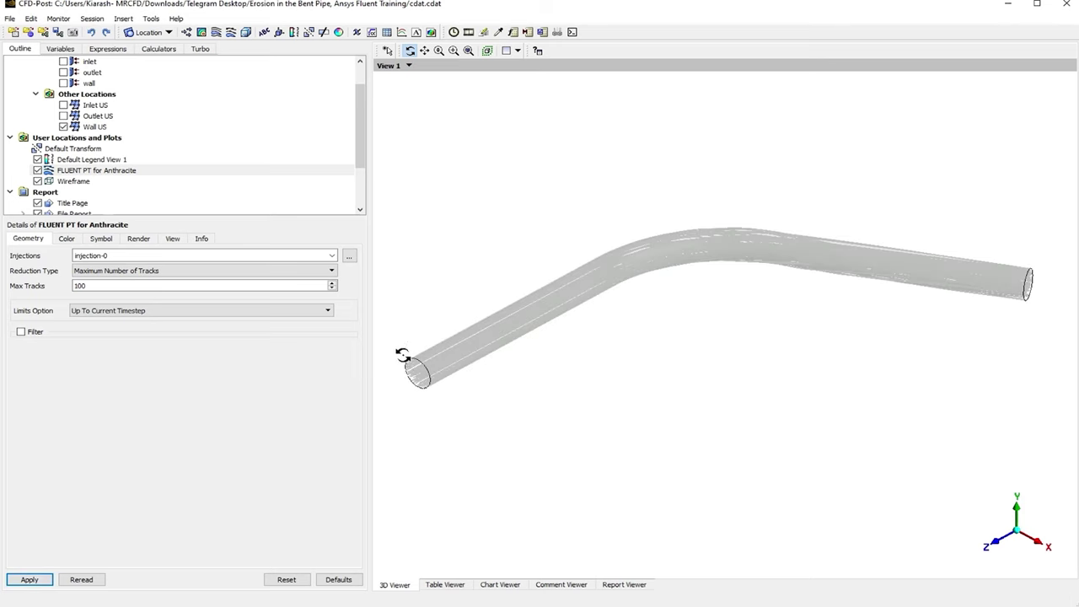
right_click_drag(403, 355, 456, 417)
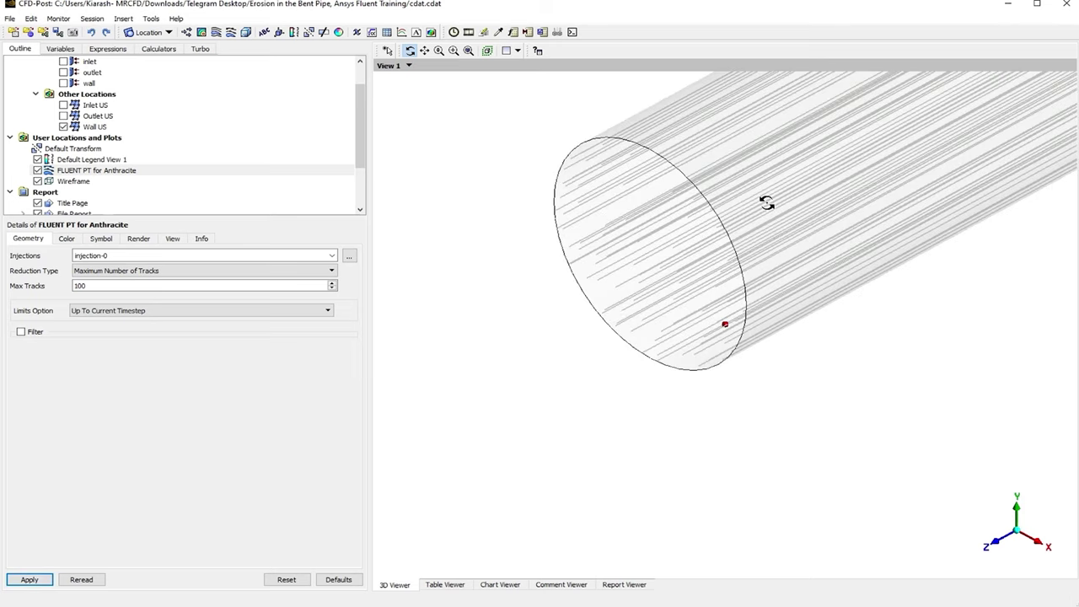
left_click_drag(766, 204, 599, 298)
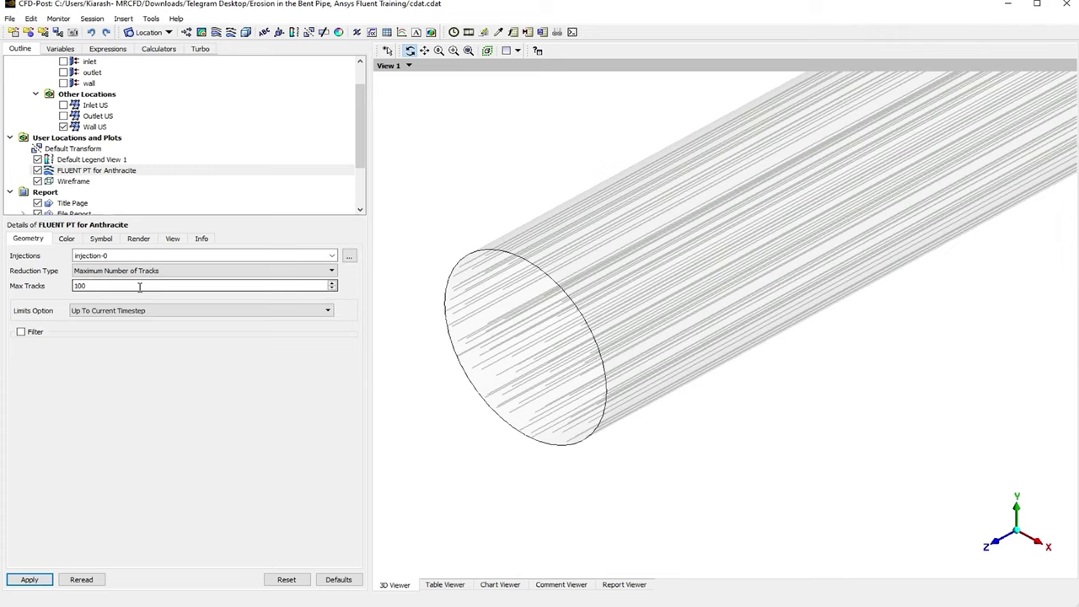
Return Max Tracks to 25 and turn the pipe to view the inlet obliquely
left_click_drag(140, 287, 28, 288)
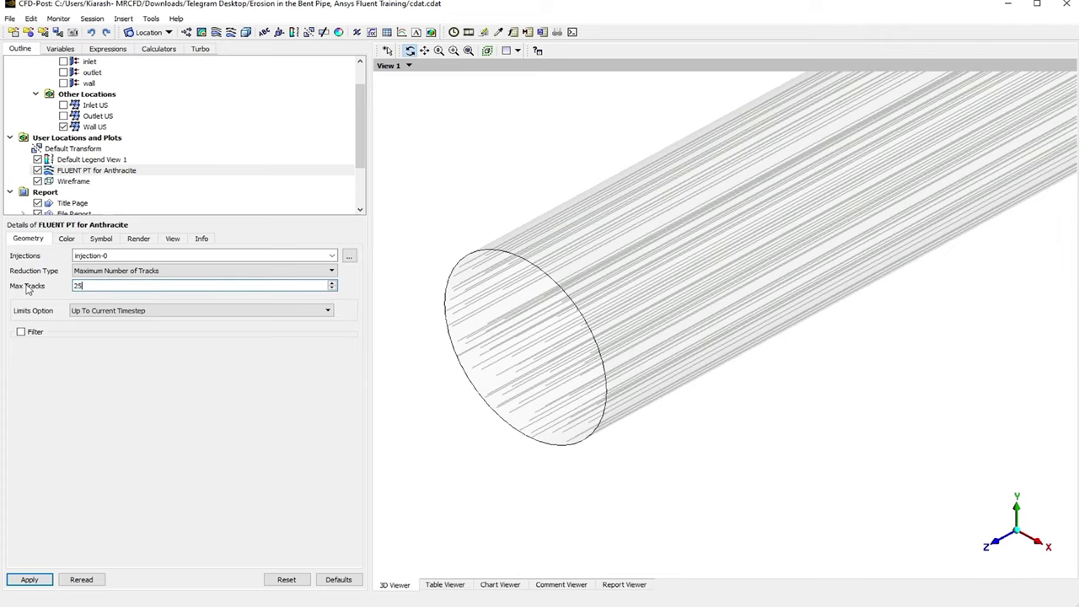
type("25")
left_click(35, 579)
scroll(673, 313, "down", 3)
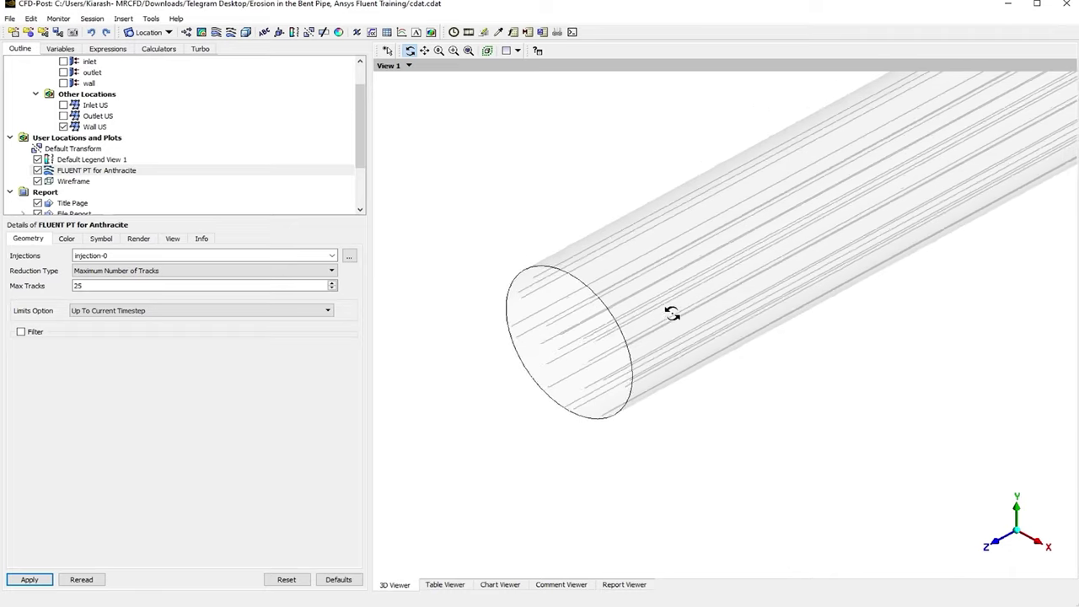
mouse_move(672, 312)
left_mouse_down()
mouse_move(736, 328)
mouse_move(679, 295)
left_mouse_up()
left_click_drag(703, 211, 670, 262)
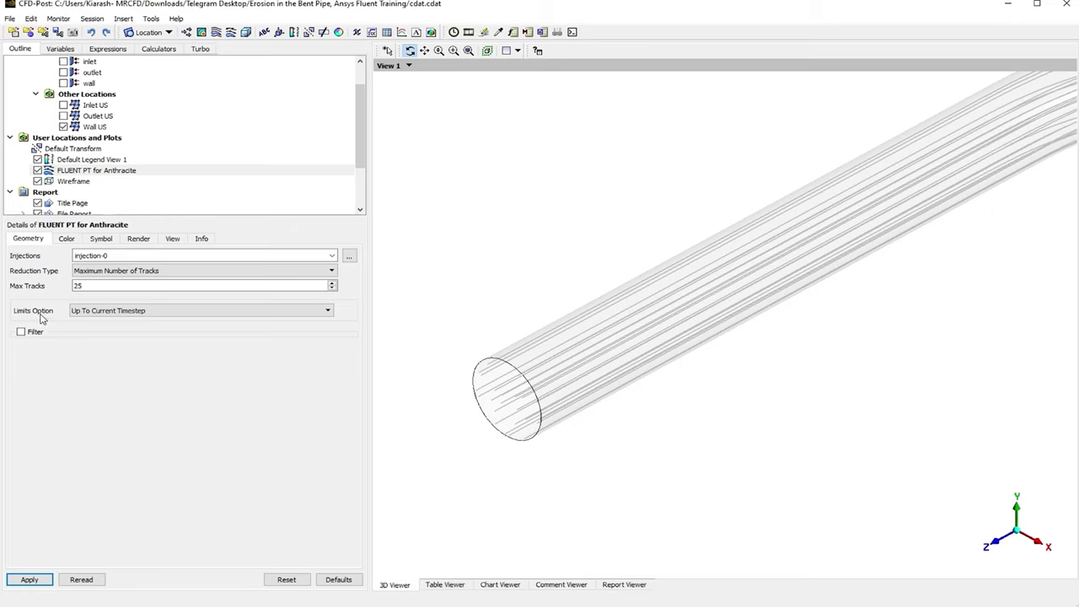
Switch the Anthracite tracks' Limits Option to Since Last Timestep
left_click(183, 311)
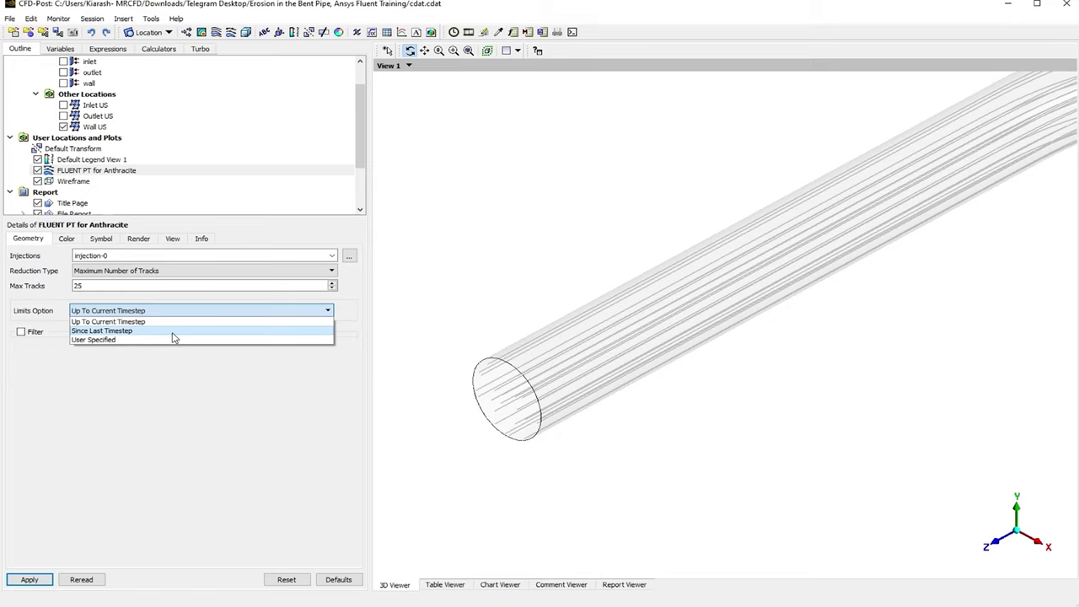
left_click(123, 331)
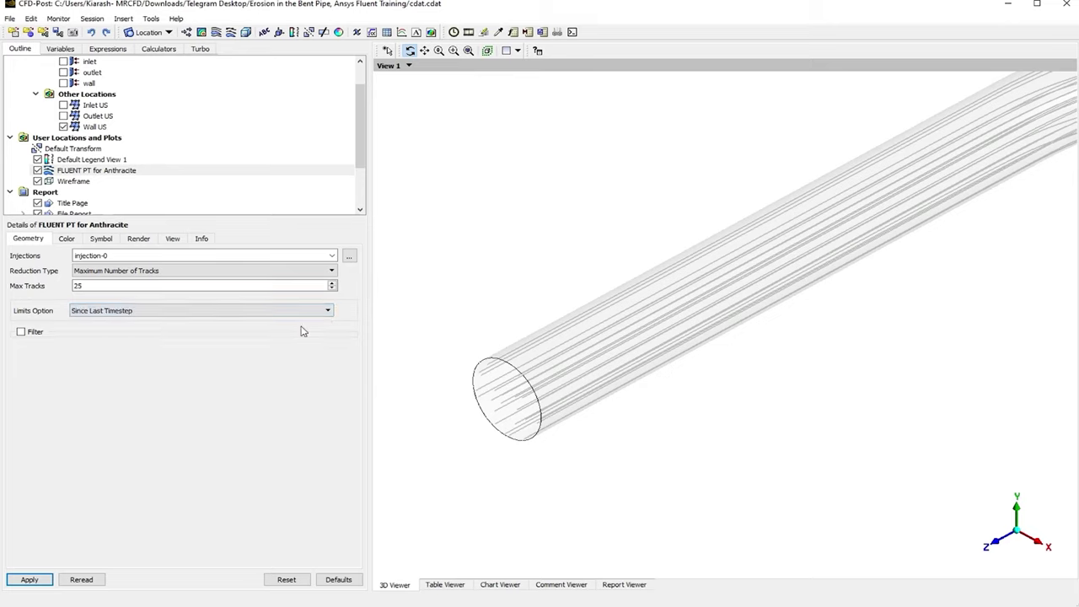
Open and close the animation and Timestep Selector panels, leaving tracks at Up To Current Timestep
left_click(468, 33)
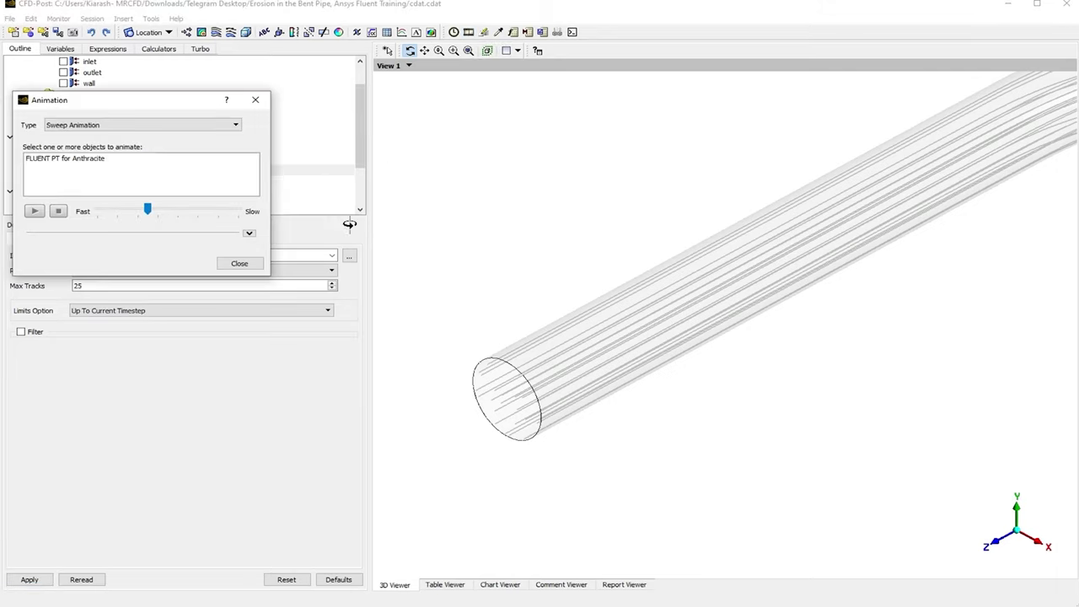
left_click(240, 264)
left_click(453, 32)
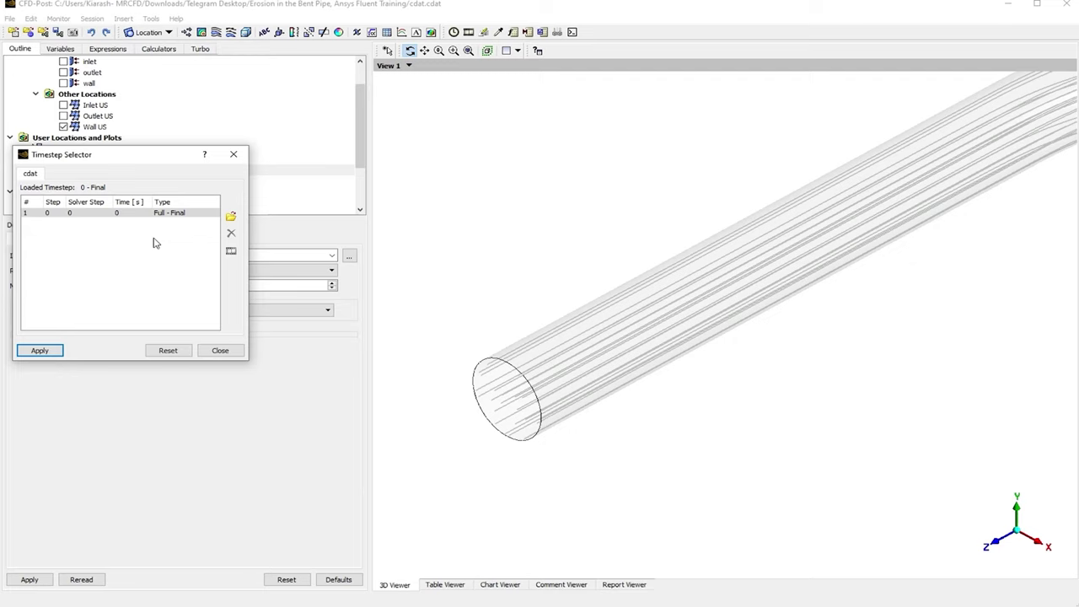
left_click(219, 350)
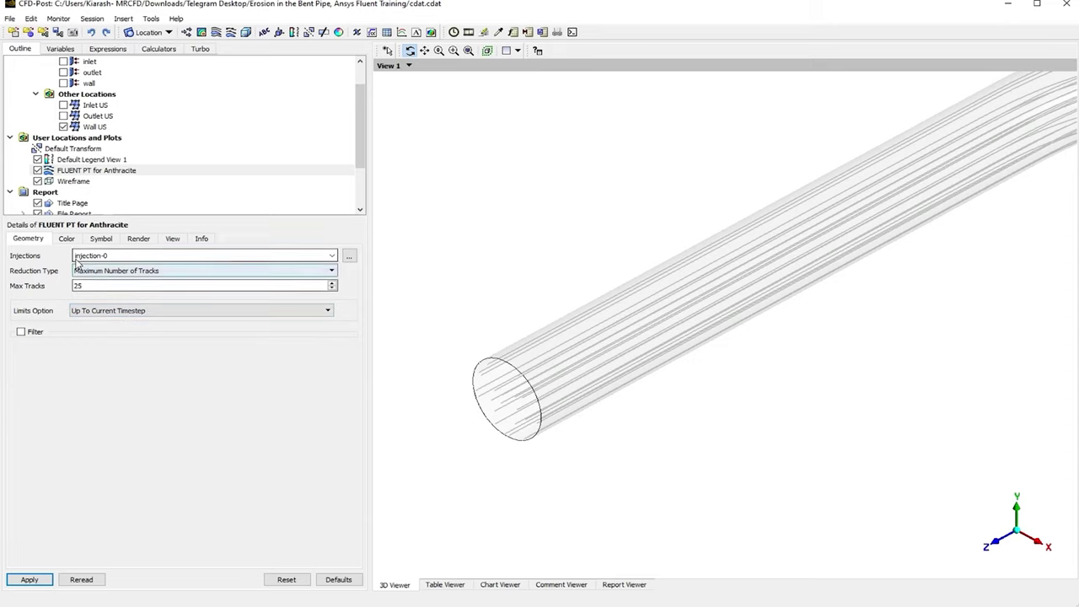
Rotate the pipe to show the bend and set the Anthracite tracks' colour Mode to Variable
left_click(66, 240)
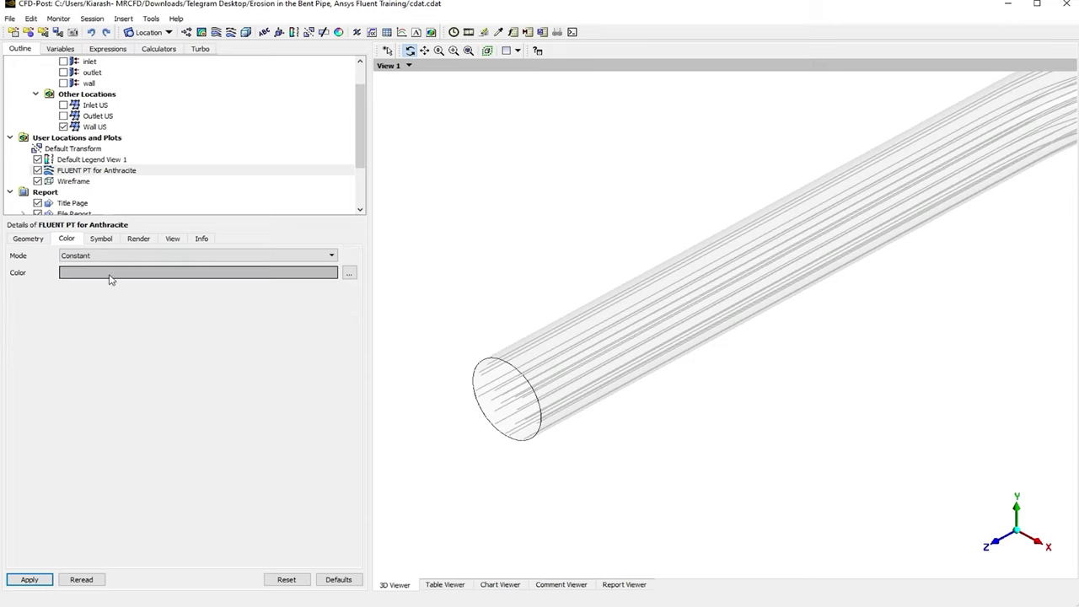
left_click_drag(825, 336, 799, 309)
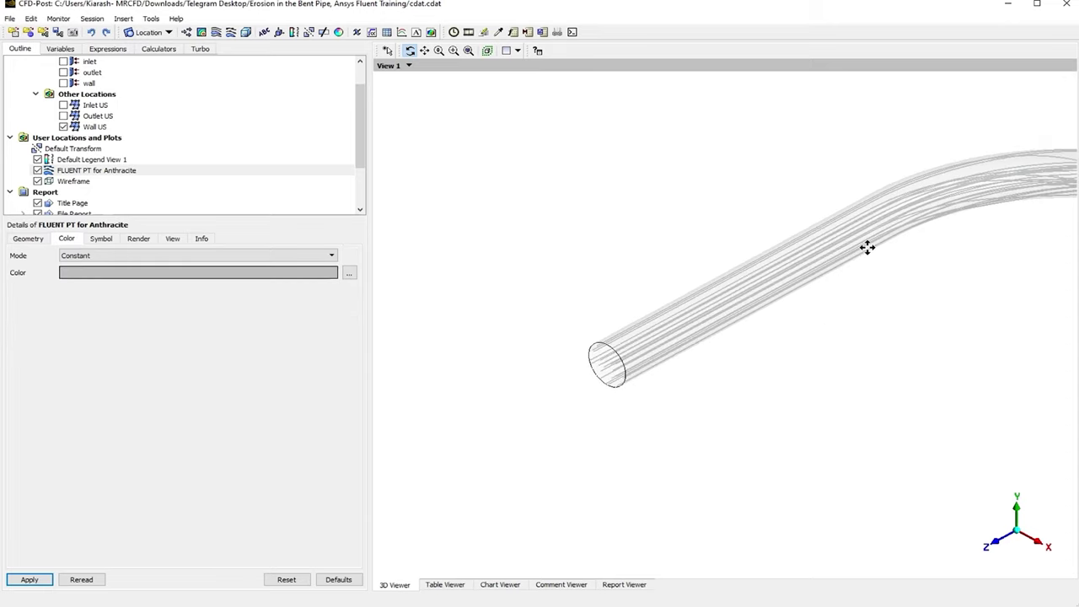
left_click_drag(866, 247, 677, 337)
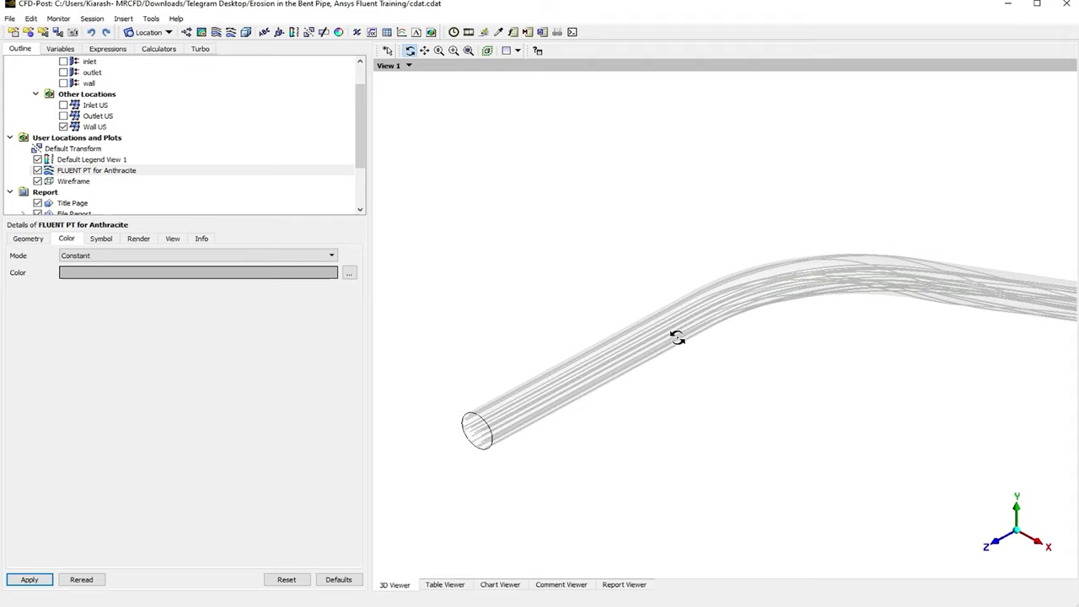
left_click(96, 256)
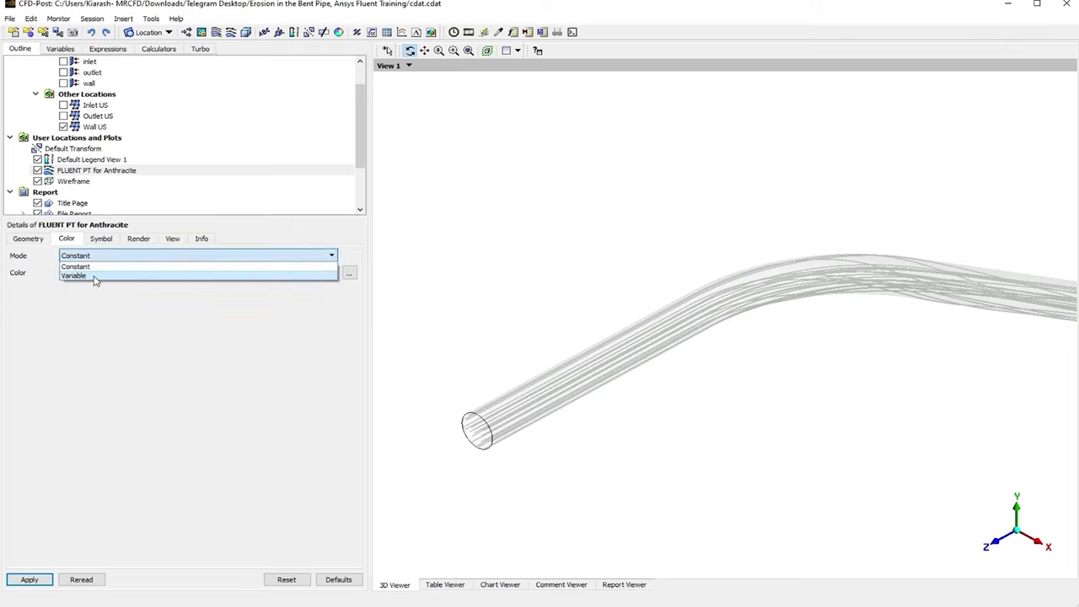
left_click(96, 277)
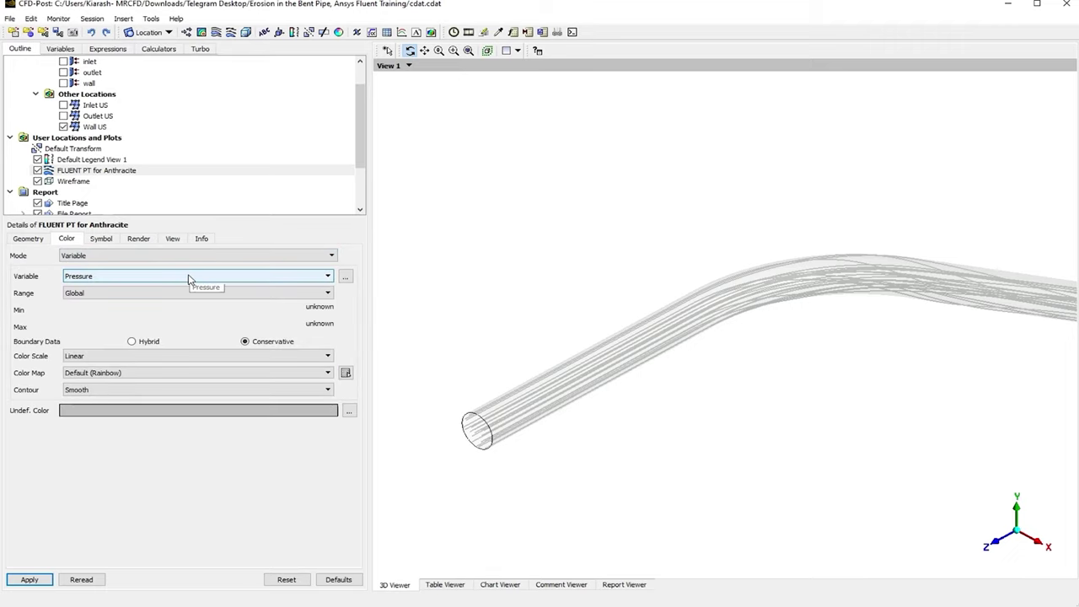
Choose Anthracite.Particle ID as the colour variable for the tracks
left_click(95, 282)
mouse_move(327, 324)
left_mouse_down()
mouse_move(326, 337)
mouse_move(327, 324)
left_mouse_up()
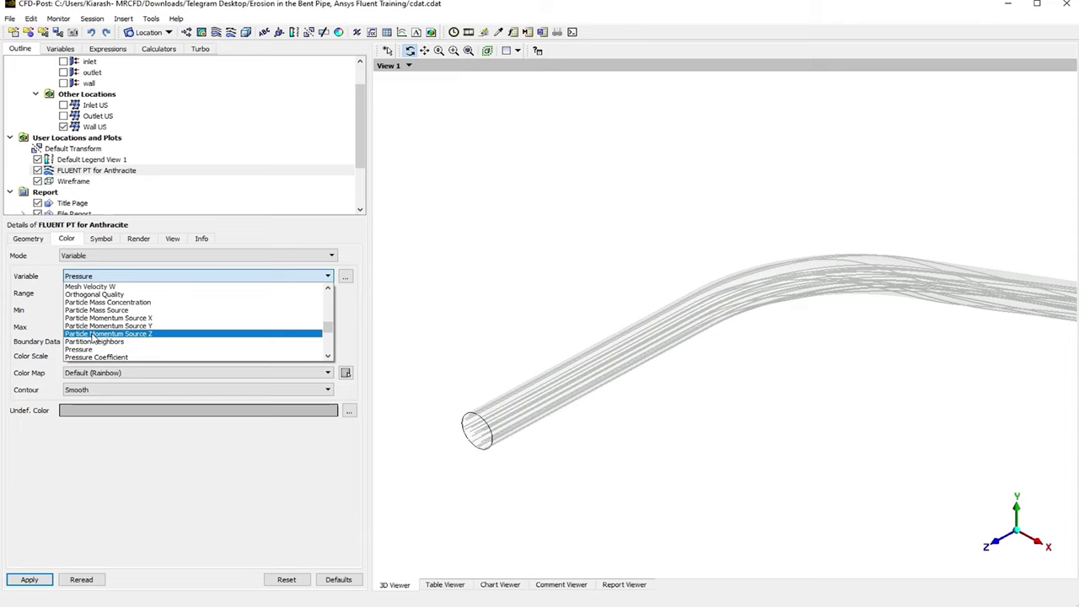
left_click_drag(331, 328, 328, 292)
scroll(171, 321, "down", 3)
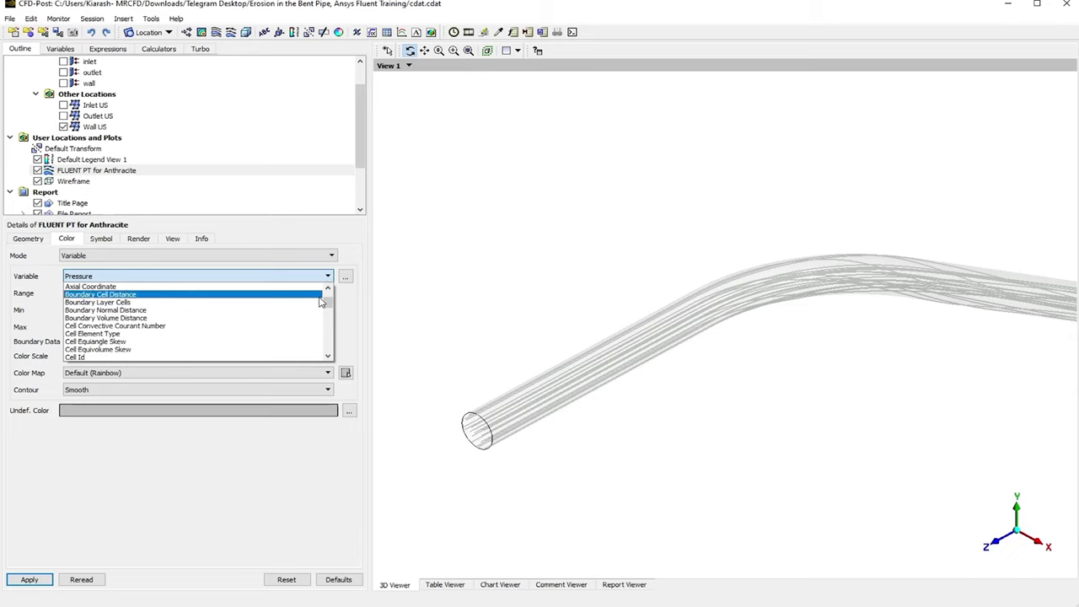
left_click_drag(329, 305, 329, 333)
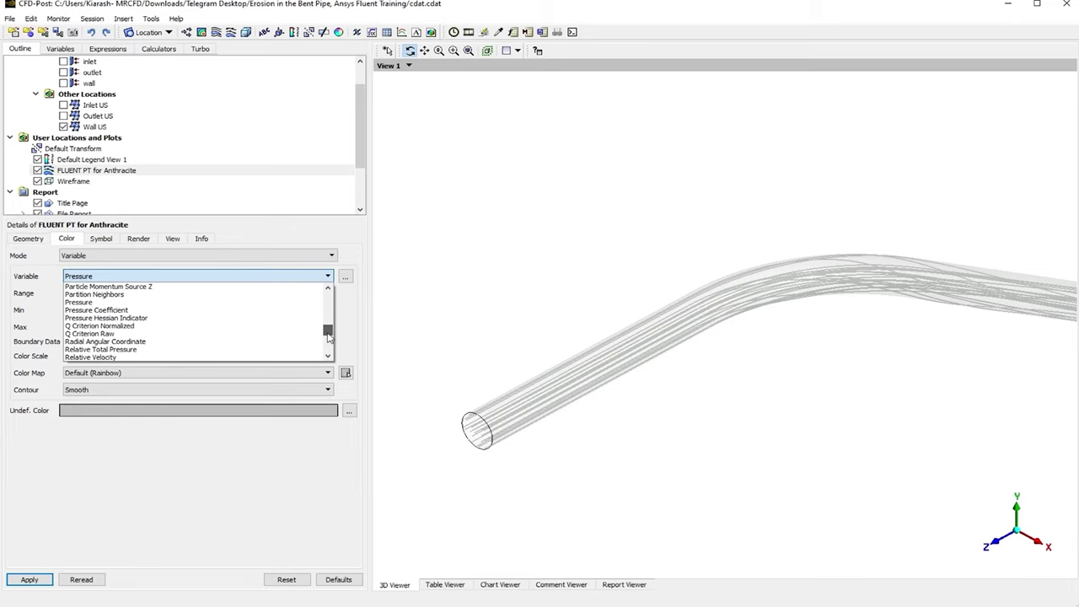
left_click_drag(328, 335, 328, 346)
scroll(160, 342, "down", 4)
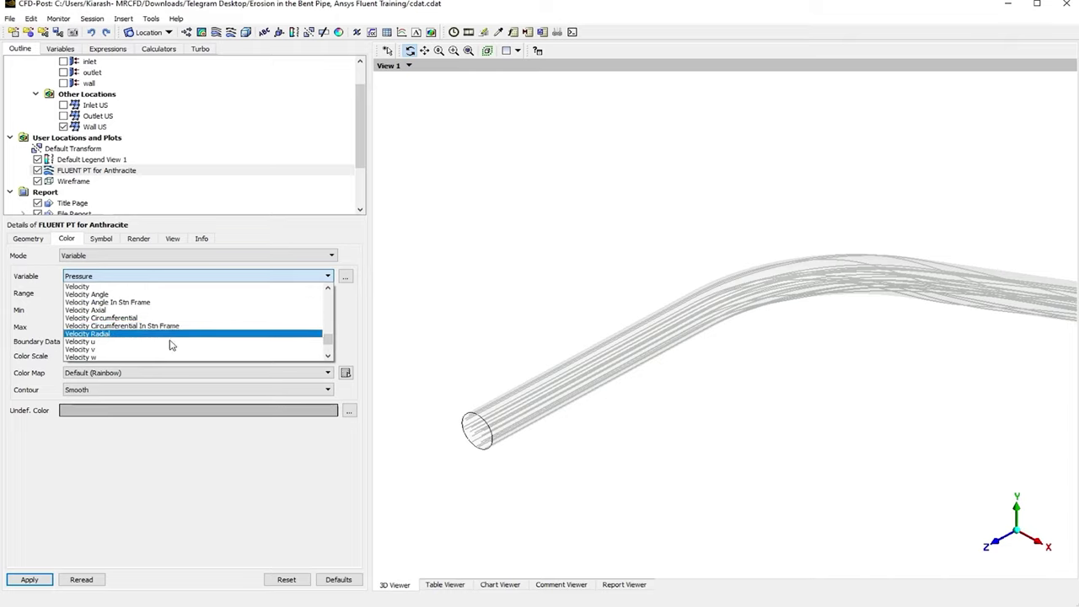
scroll(152, 337, "up", 10)
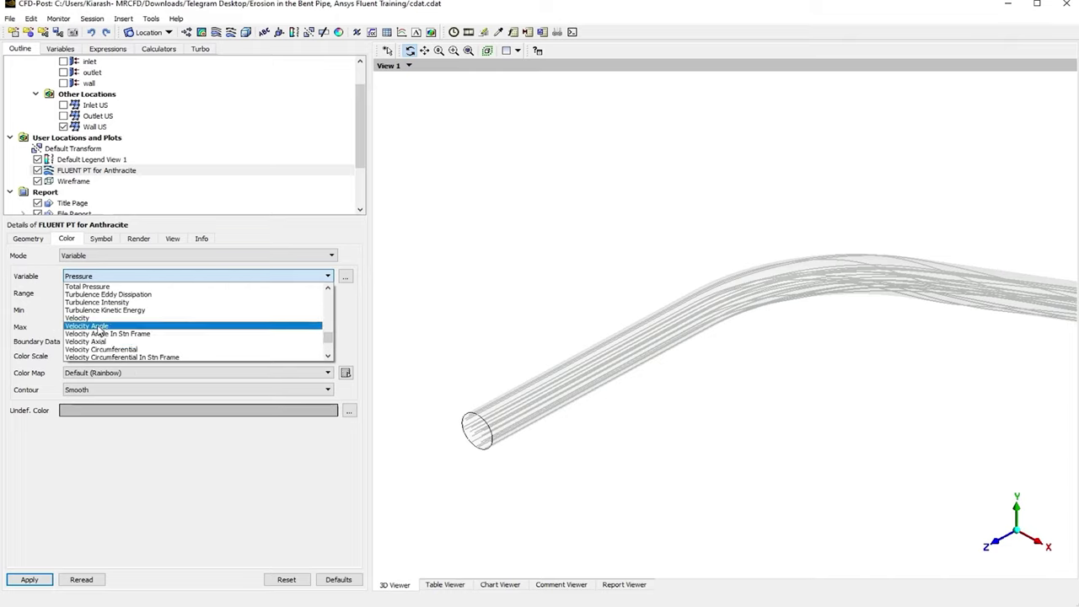
scroll(139, 328, "up", 3)
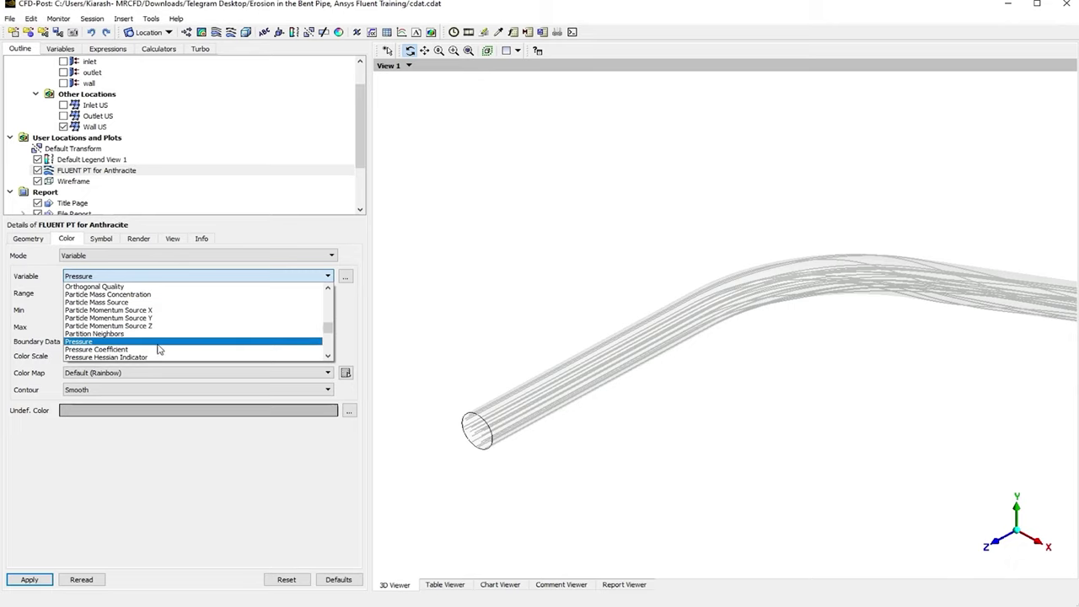
scroll(156, 345, "up", 6)
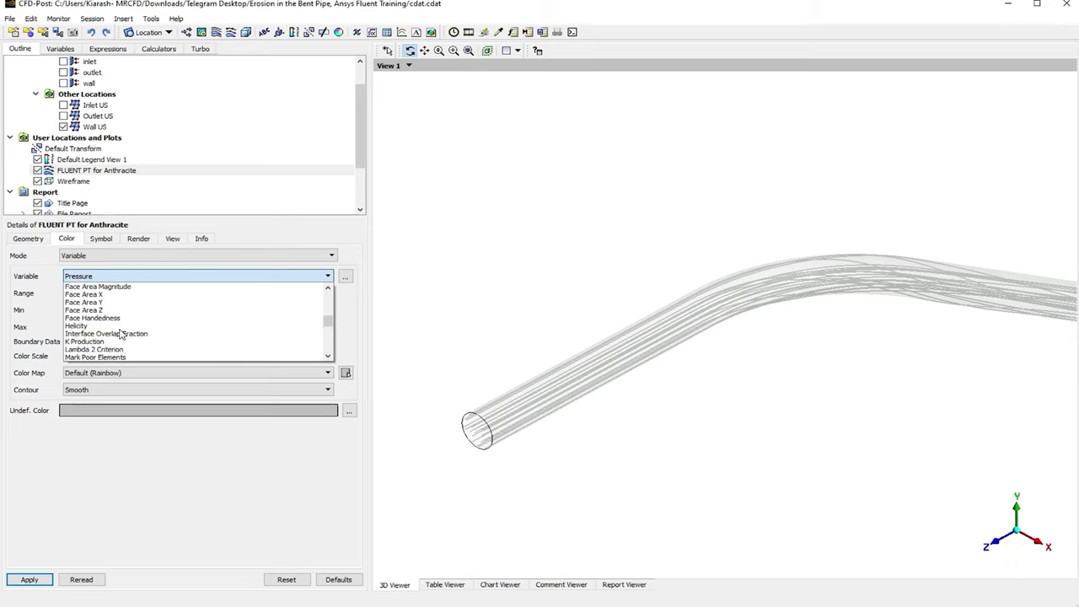
scroll(120, 335, "up", 3)
scroll(122, 334, "up", 10)
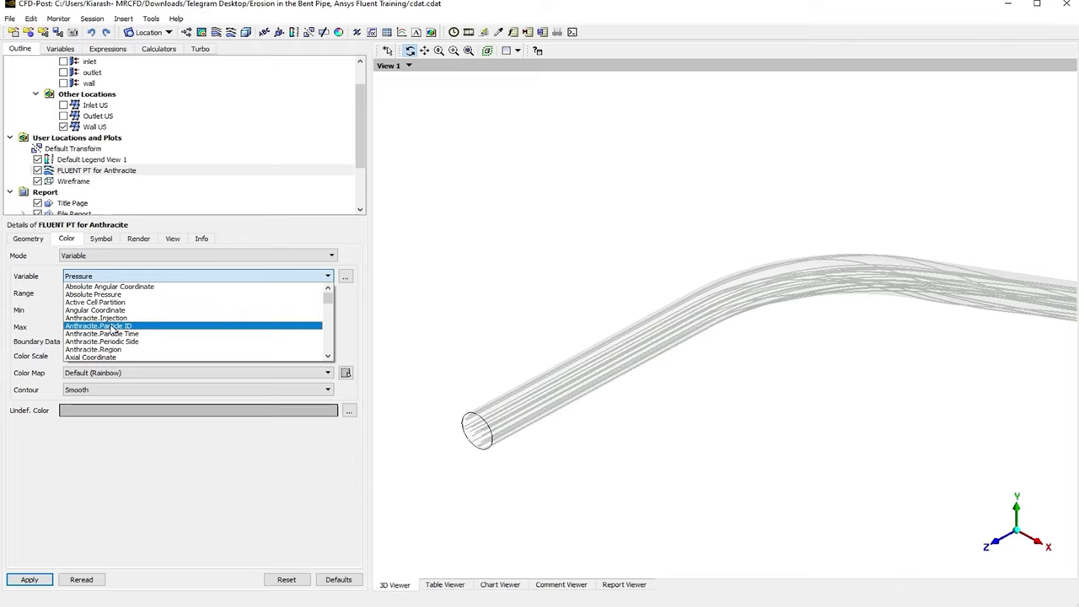
left_click(112, 326)
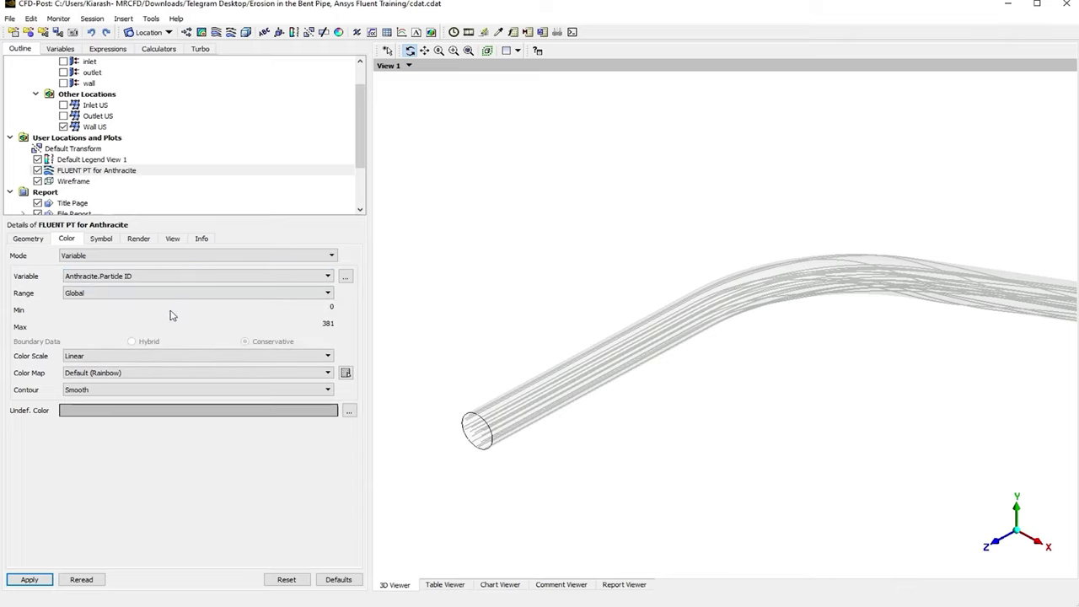
Apply a Local colour range, then pan and rotate so both pipe ends show
left_click(97, 294)
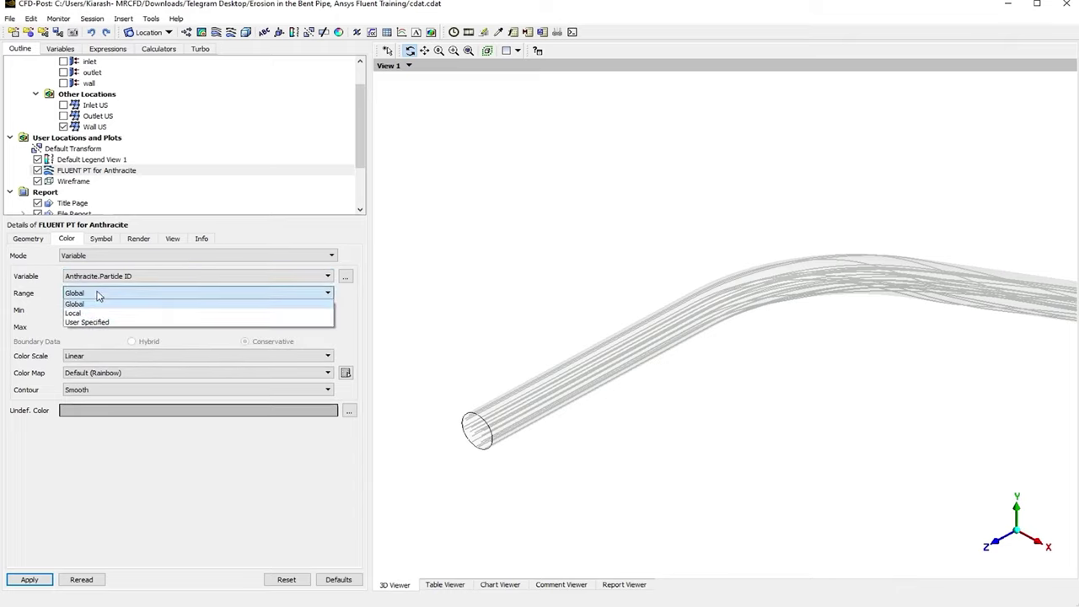
left_click(74, 314)
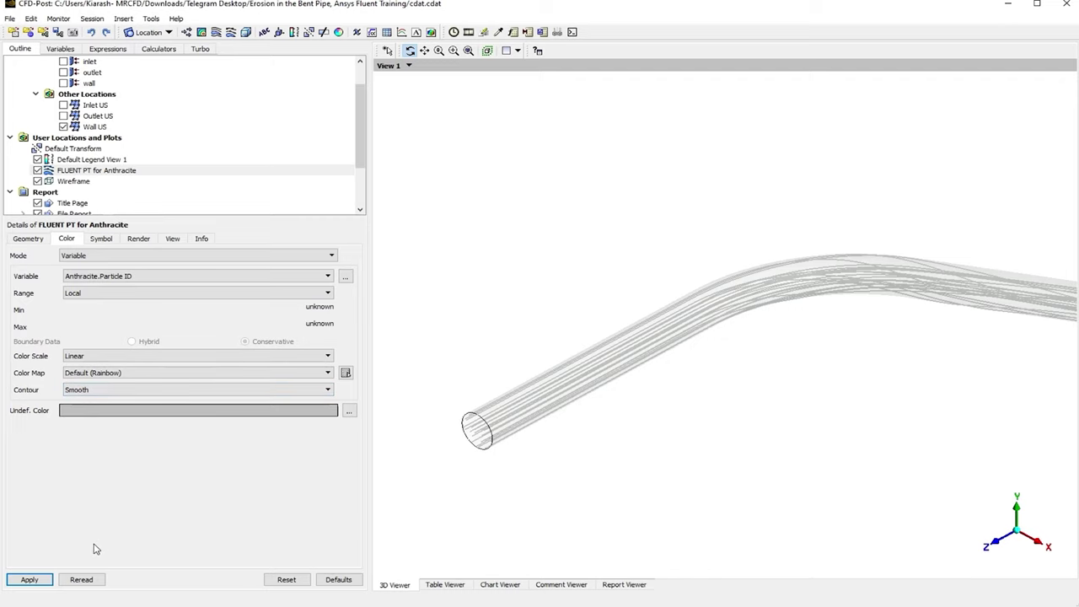
left_click(25, 580)
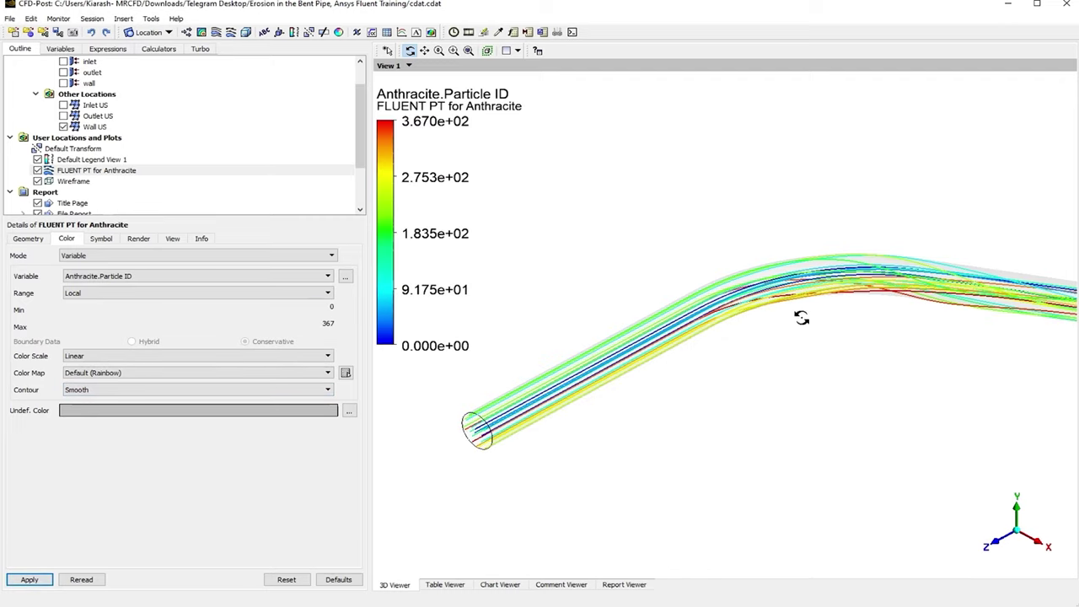
middle_click_drag(799, 315, 721, 357)
left_click_drag(721, 357, 717, 357)
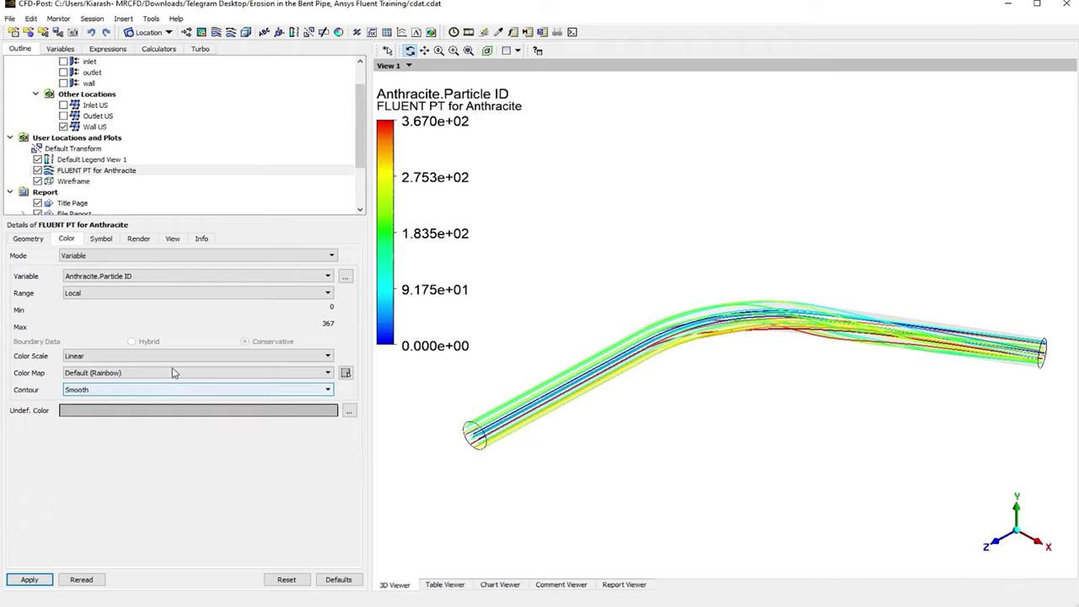
Turn on track symbols with Max Time set to Current Time and apply
left_click(101, 239)
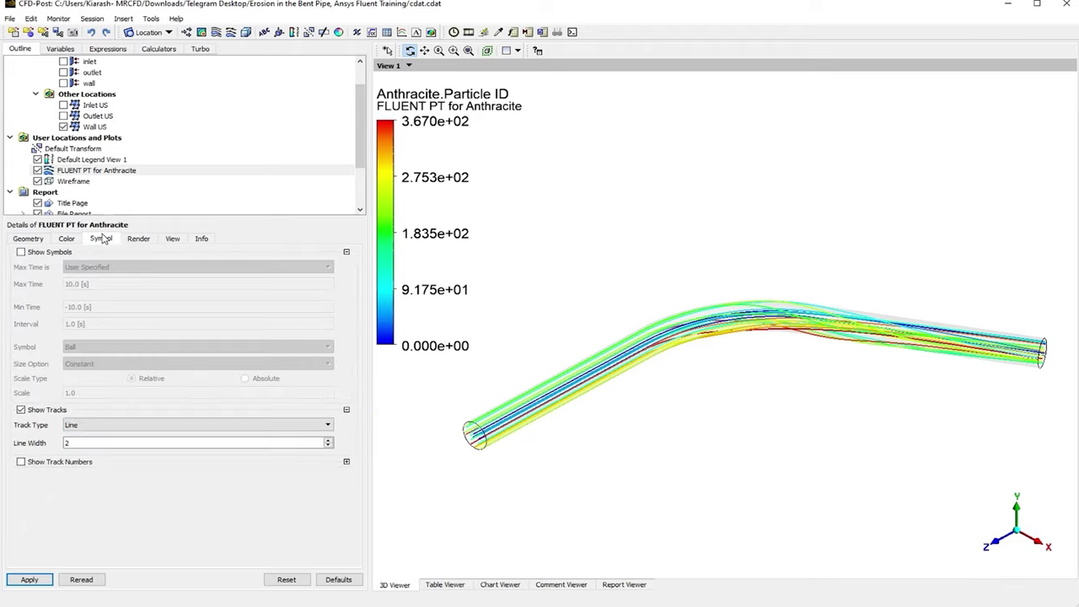
left_click(30, 253)
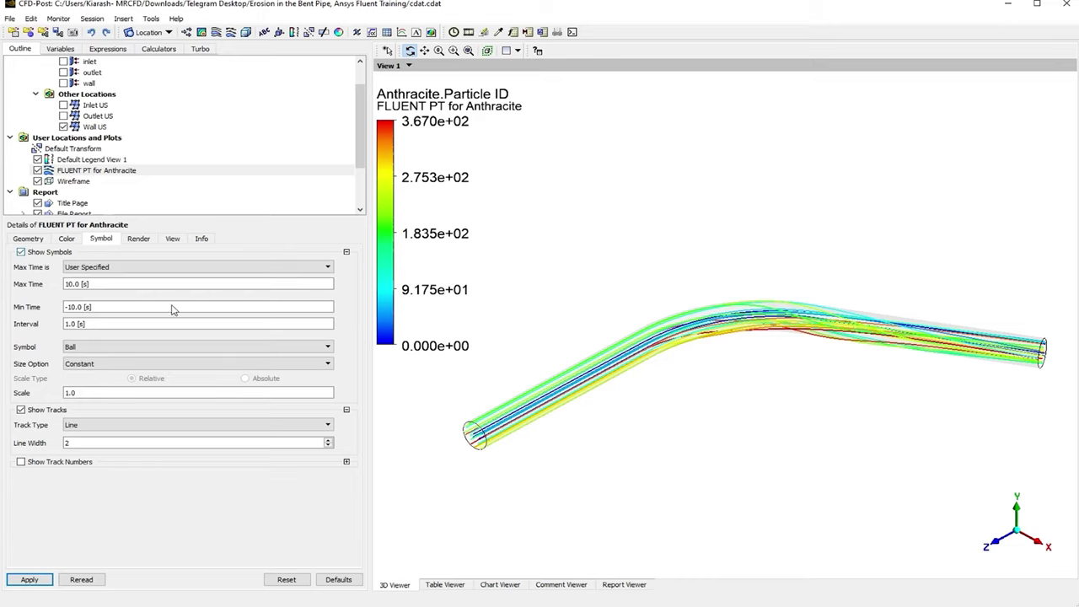
left_click(100, 270)
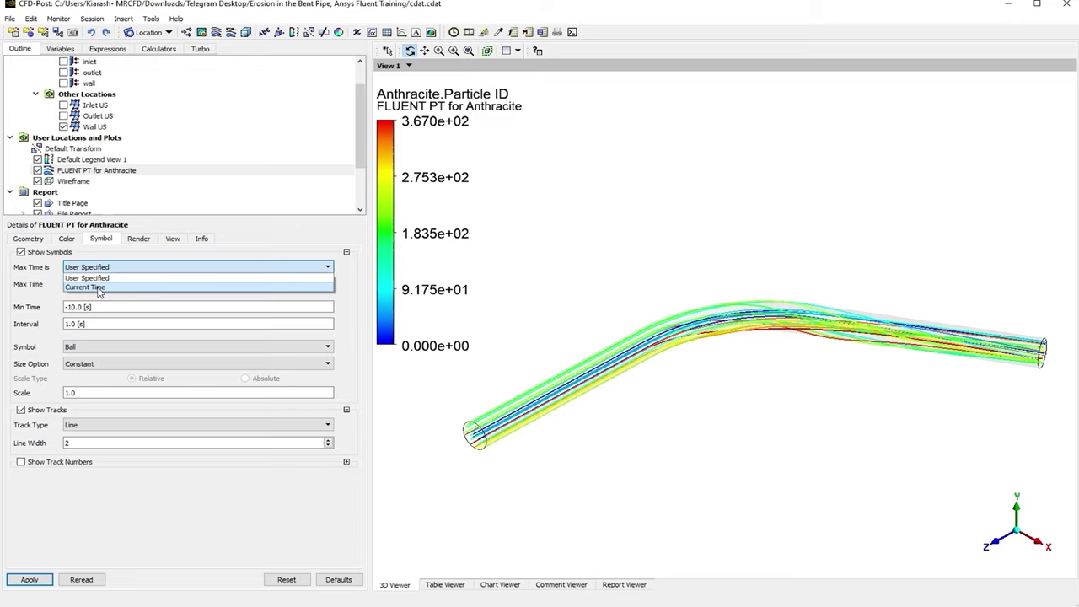
left_click(98, 289)
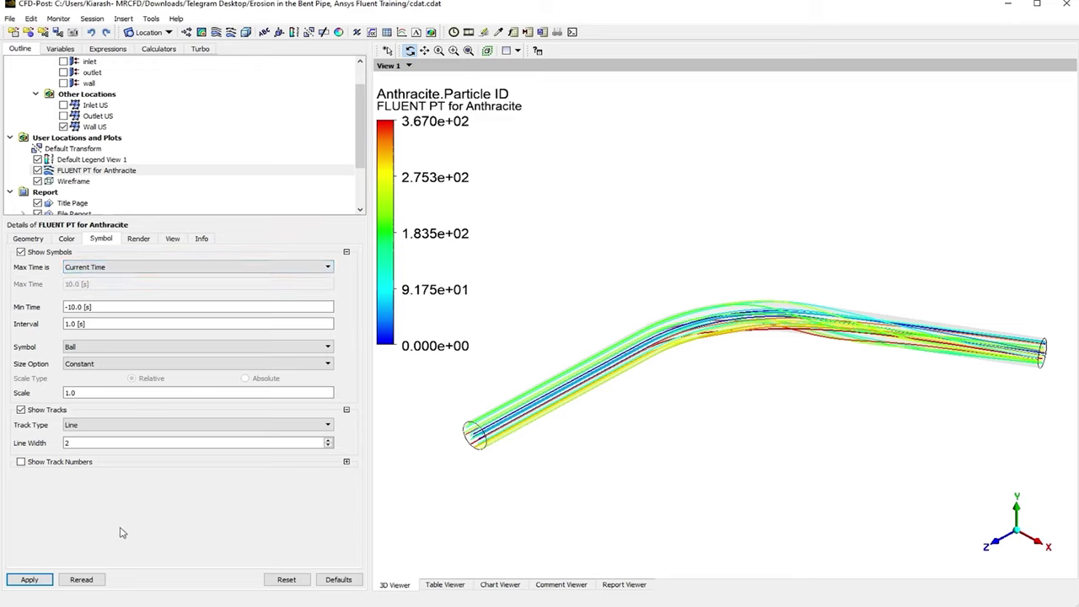
left_click(29, 580)
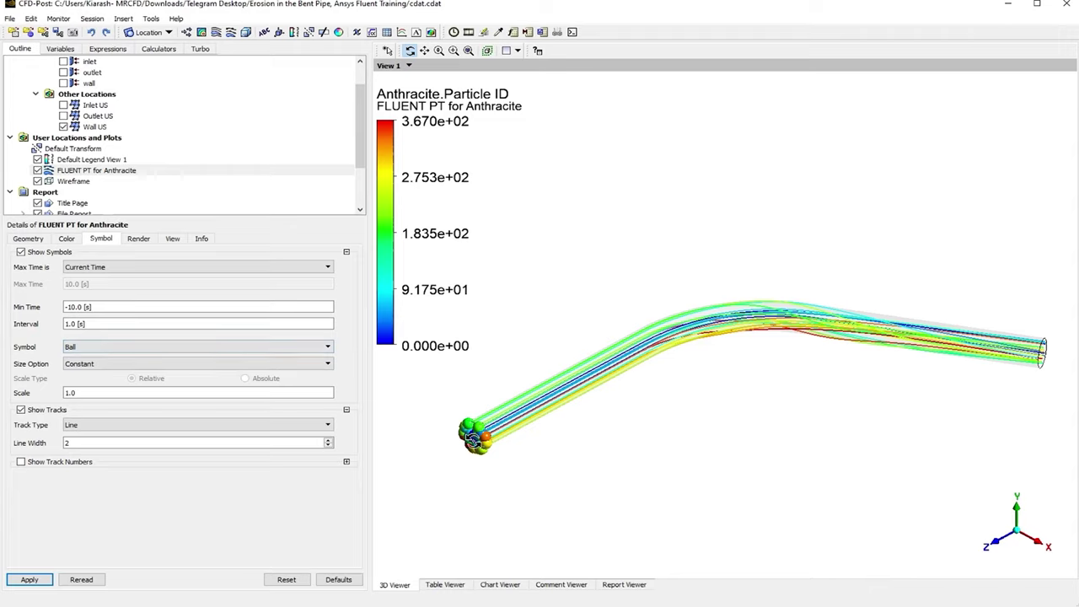
Keep Ball symbols at a 1 s interval, set Min Time to 0 s and apply
left_click(87, 349)
left_click(89, 349)
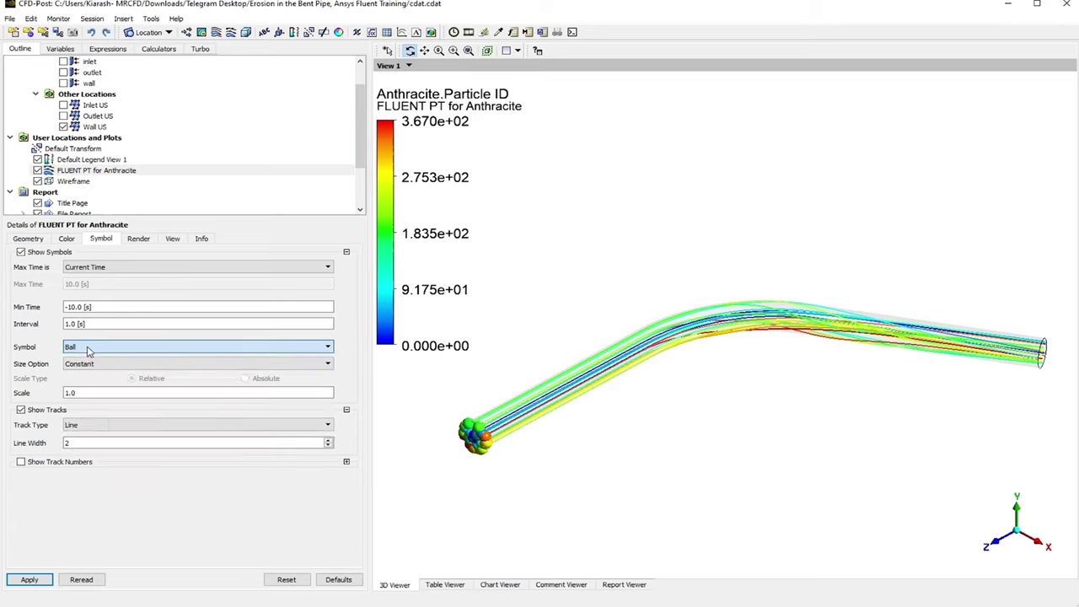
left_click(97, 326)
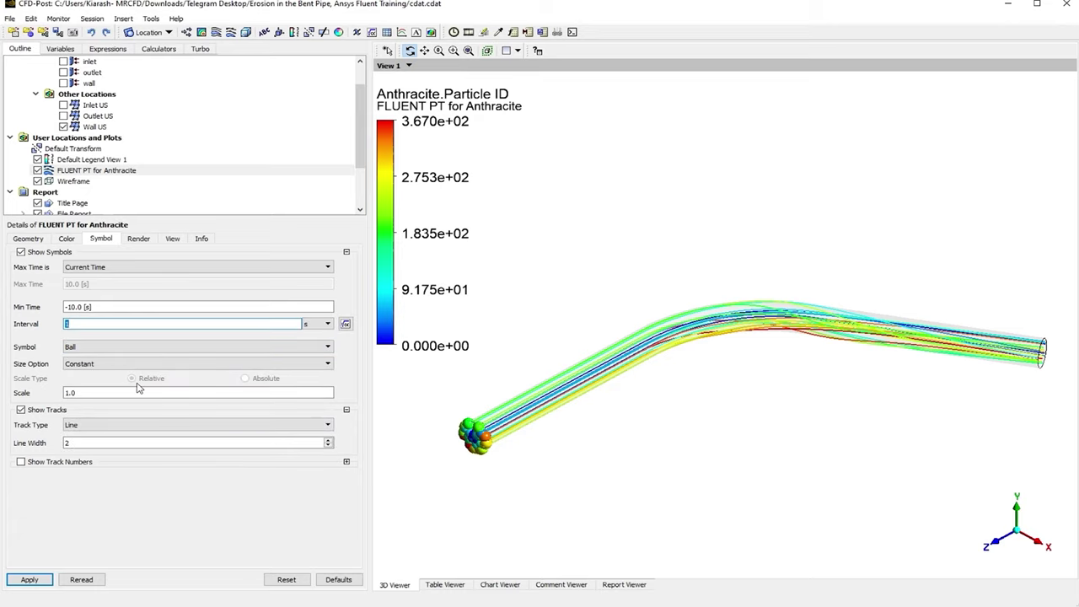
left_click(137, 307)
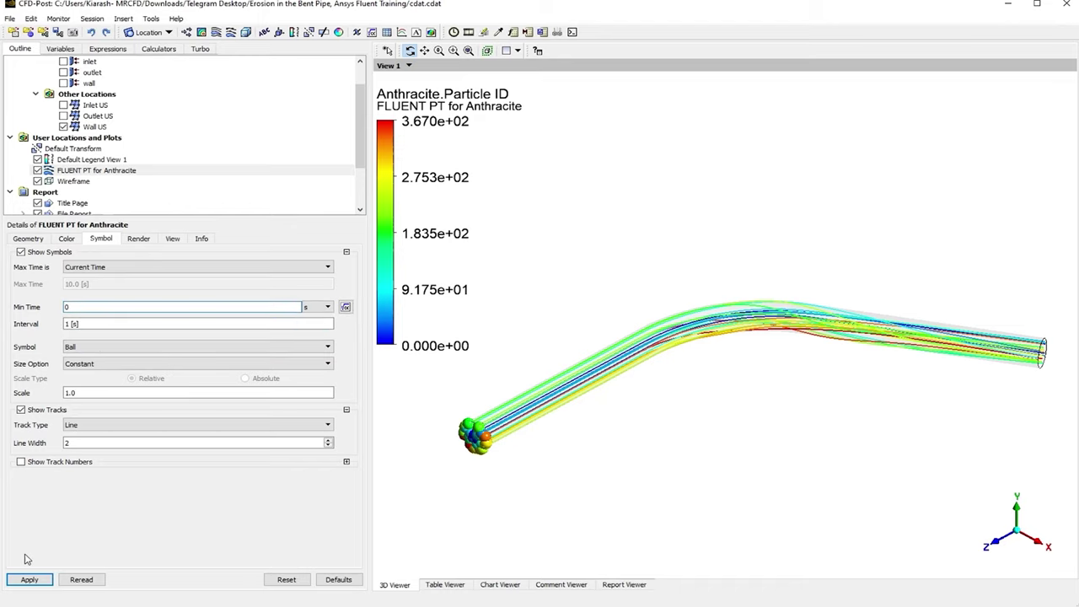
left_click(30, 579)
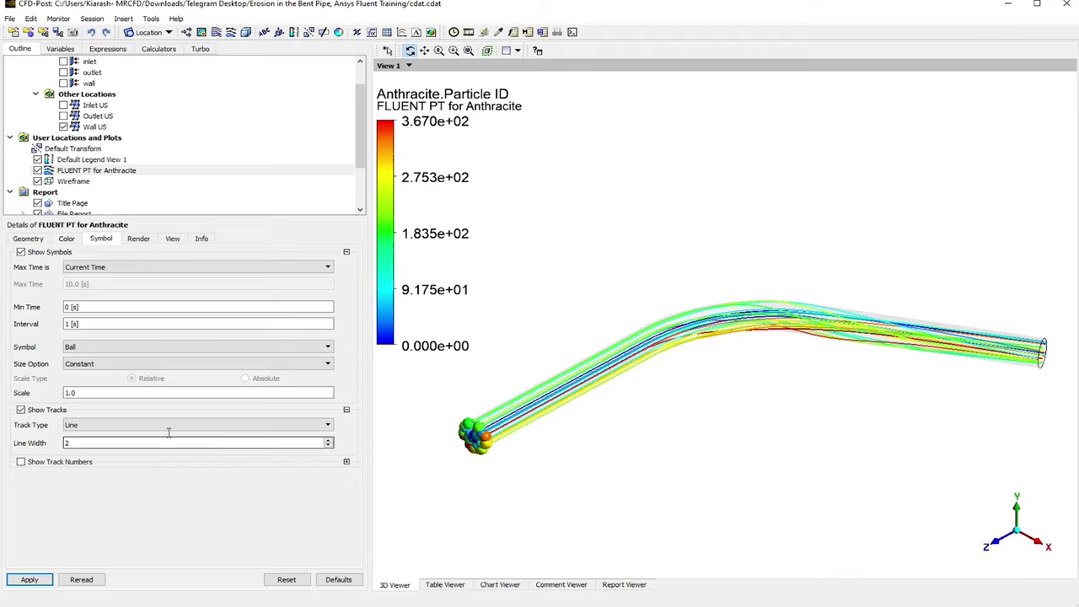
left_click(73, 347)
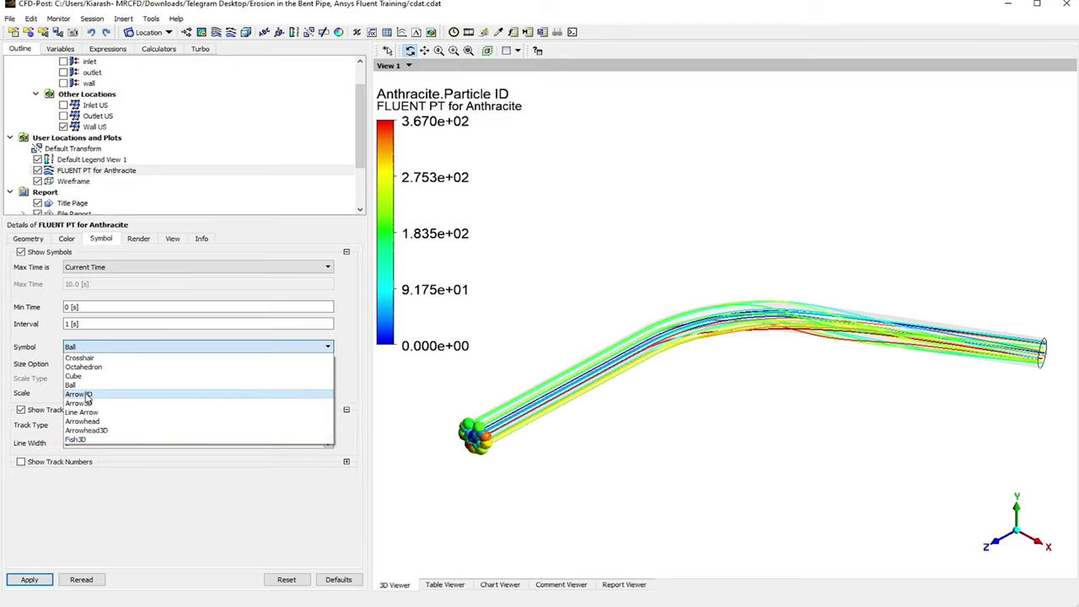
Apply Fish3D as the symbol shape and zoom in on the fish markers at the inlet
left_click(89, 439)
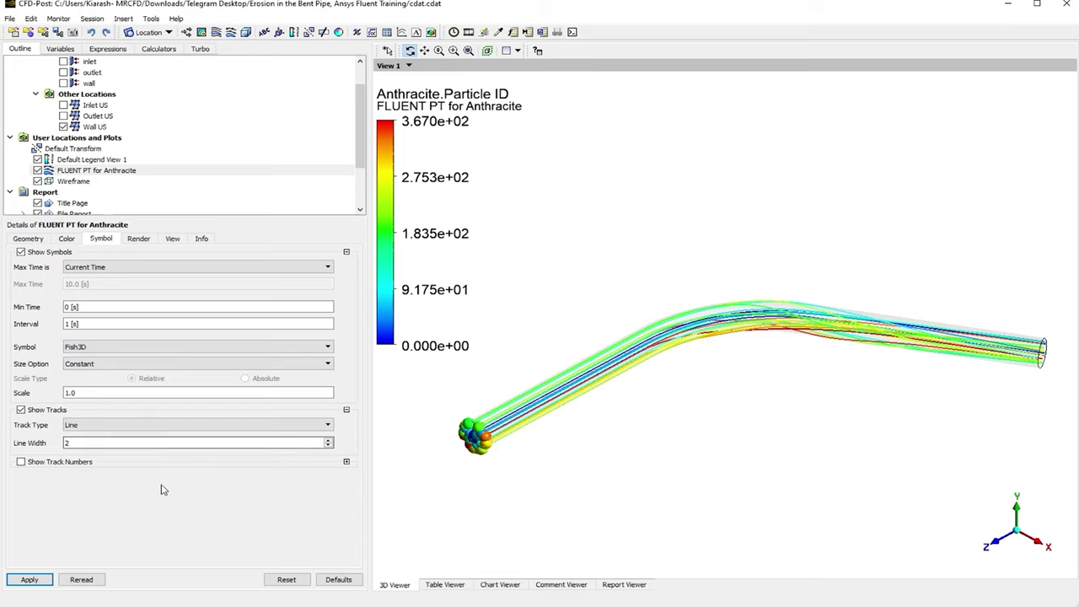
left_click(29, 580)
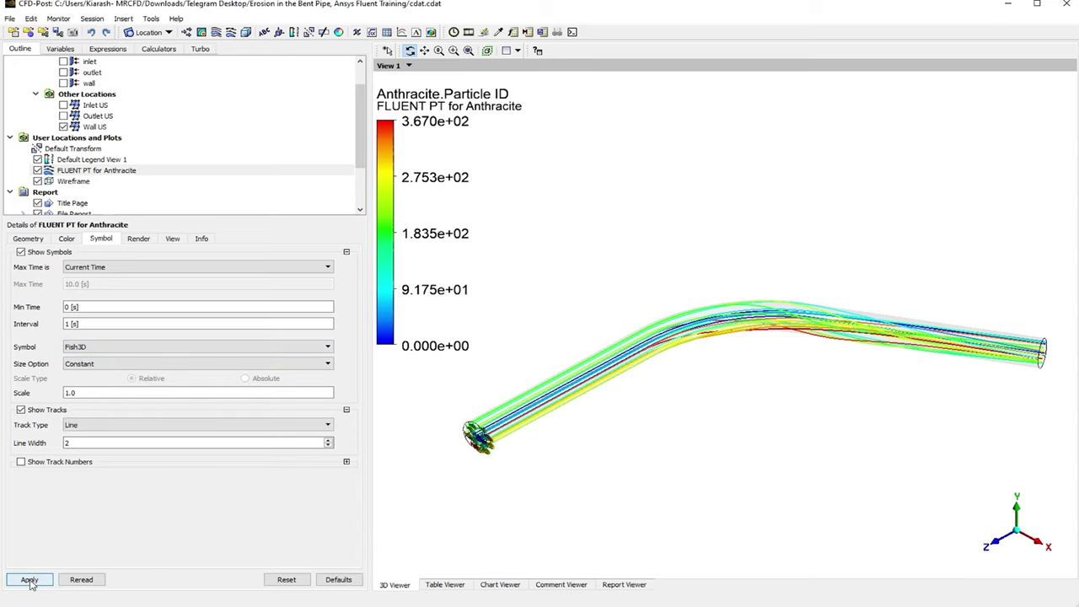
right_click_drag(433, 402, 598, 501)
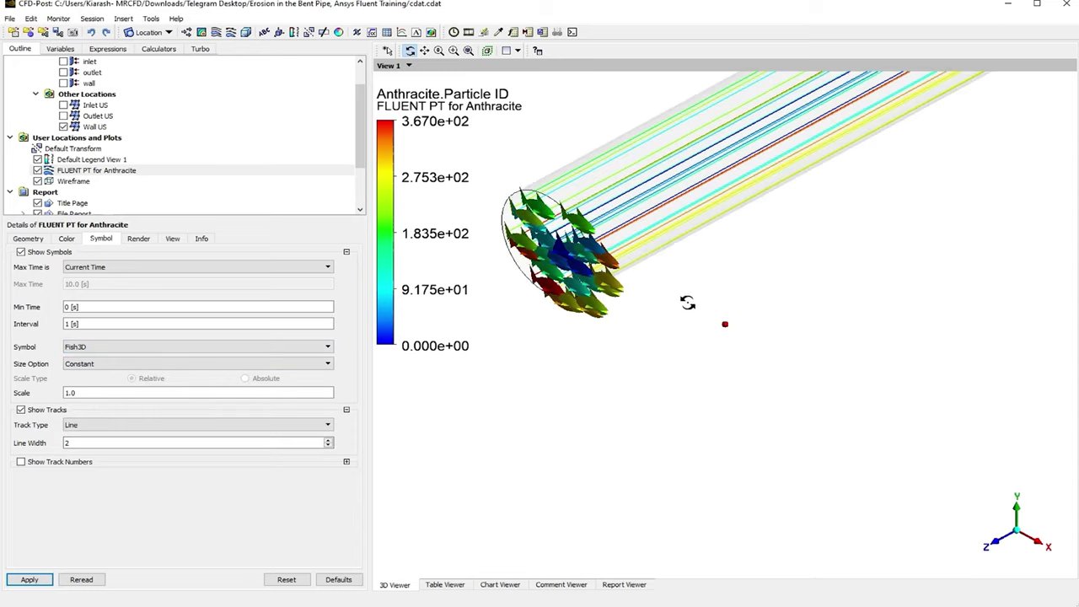
scroll(689, 328, "down", 5)
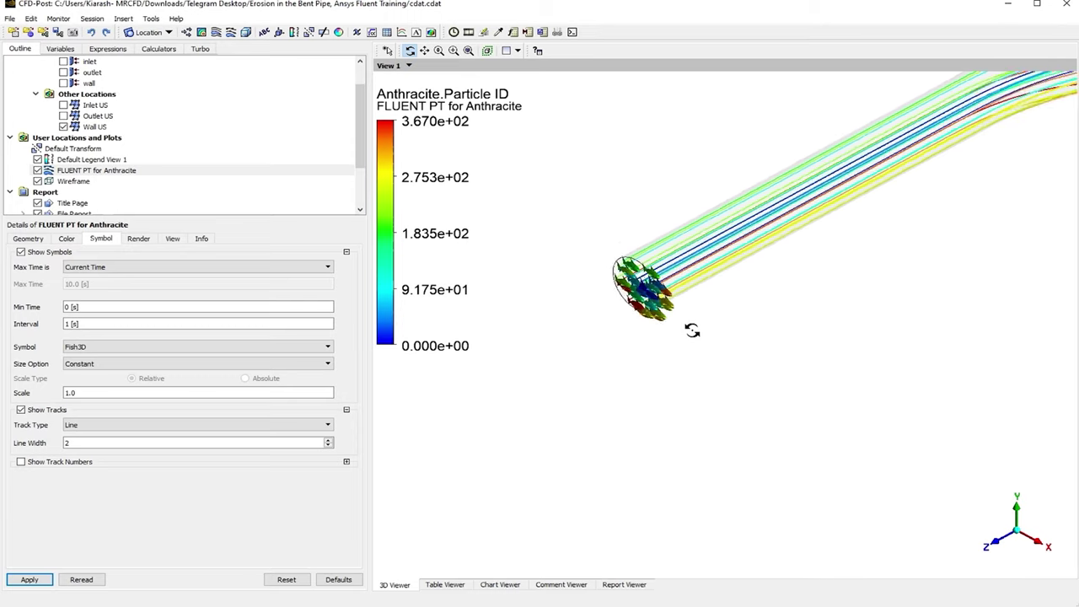
left_click_drag(691, 330, 778, 371)
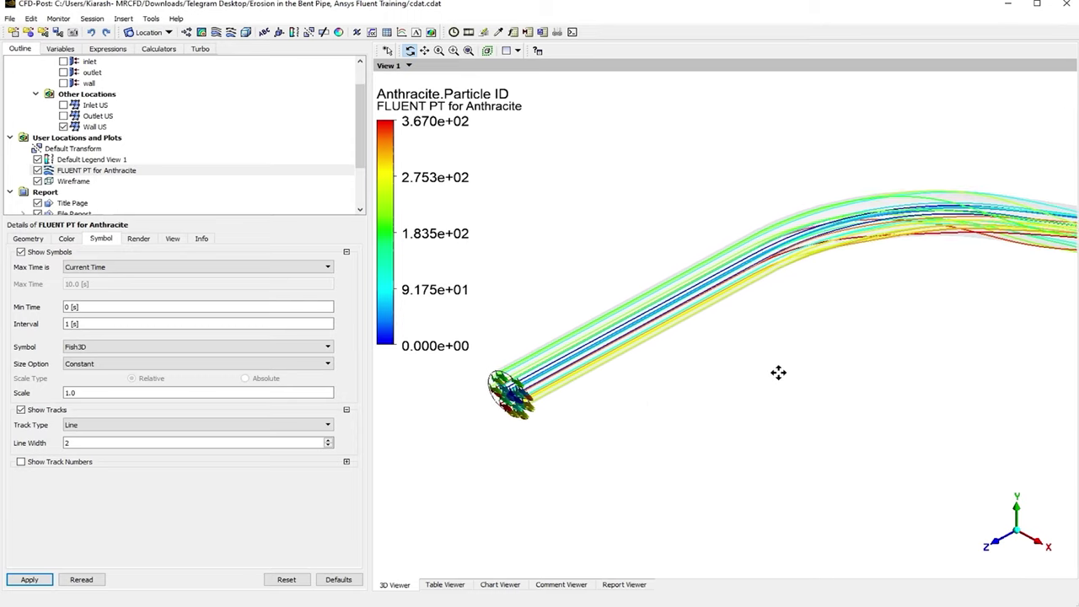
left_click(95, 365)
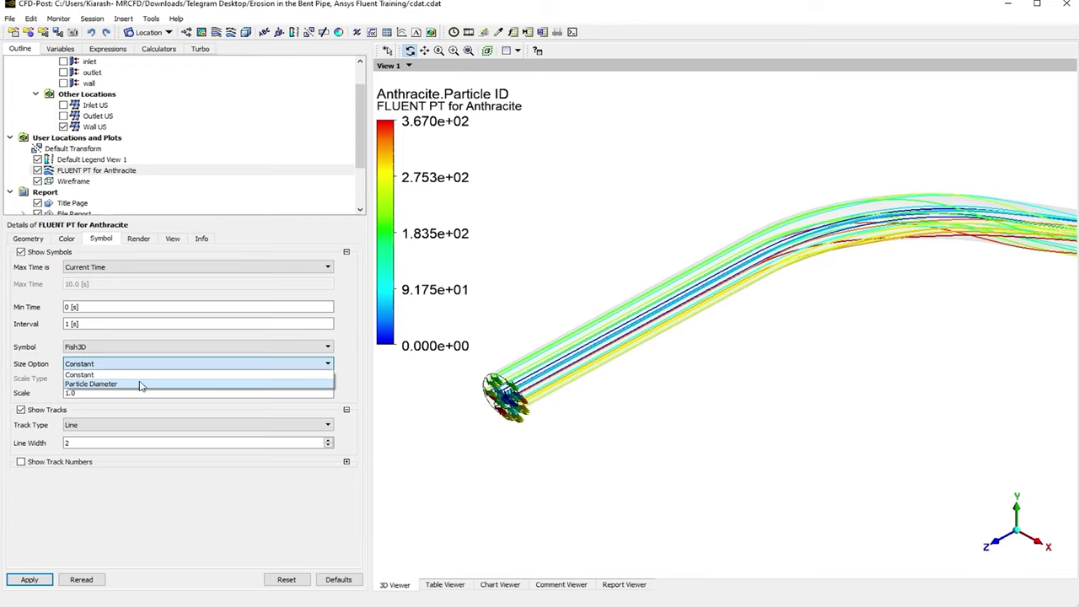
left_click(91, 384)
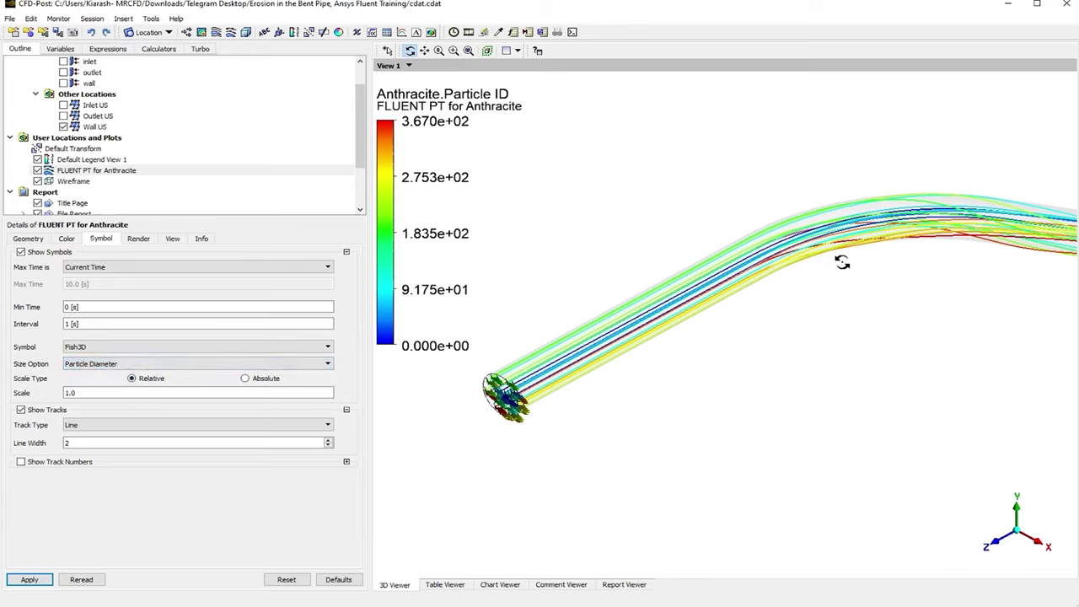
middle_click_drag(705, 301, 696, 362)
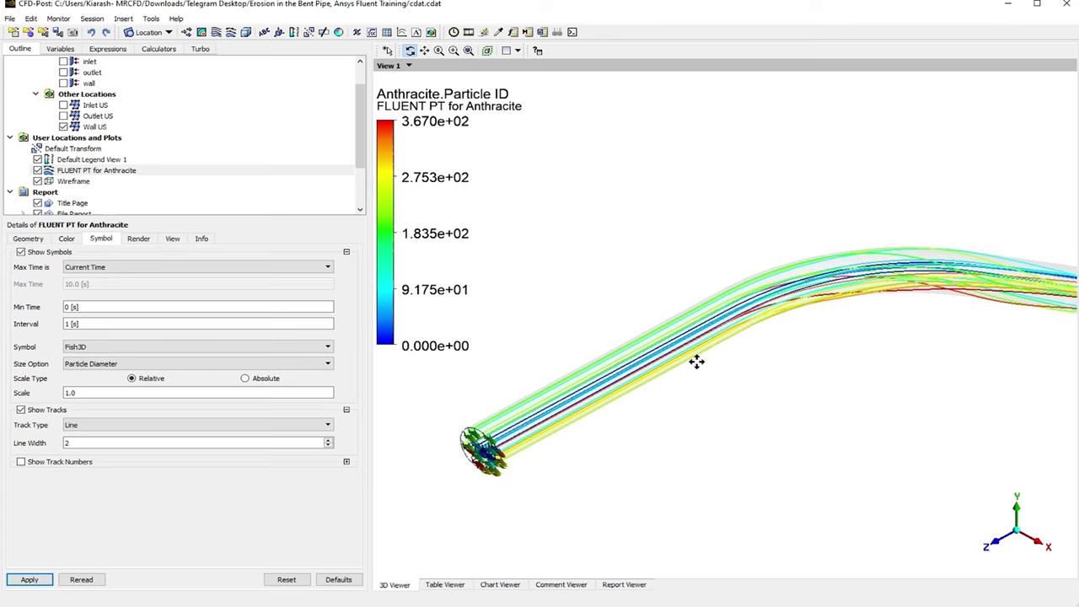
scroll(696, 361, "down", 2)
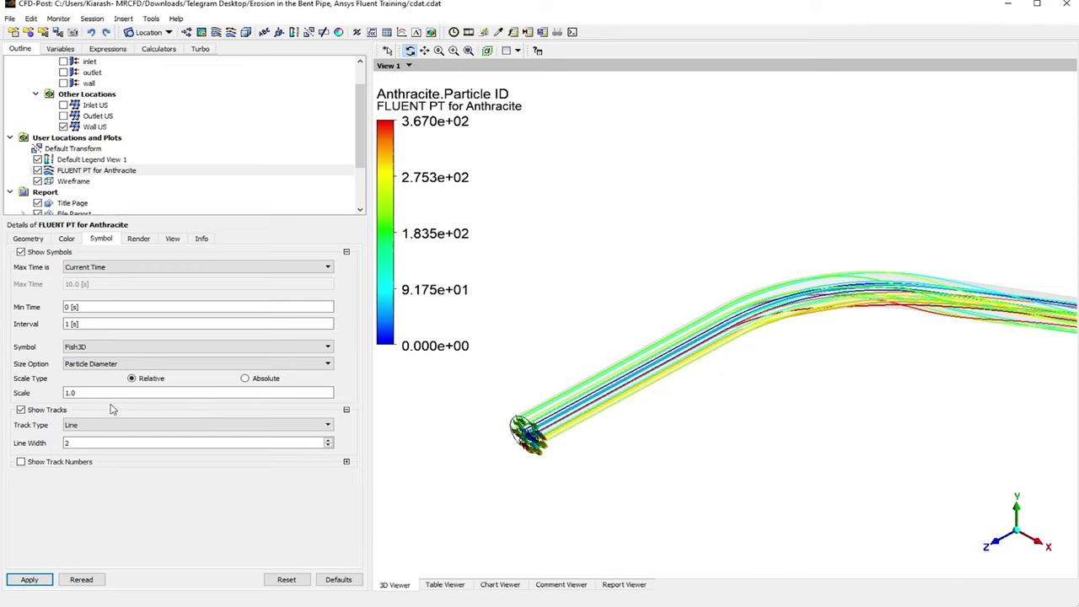
left_click_drag(659, 396, 672, 378)
middle_click_drag(776, 371, 674, 424)
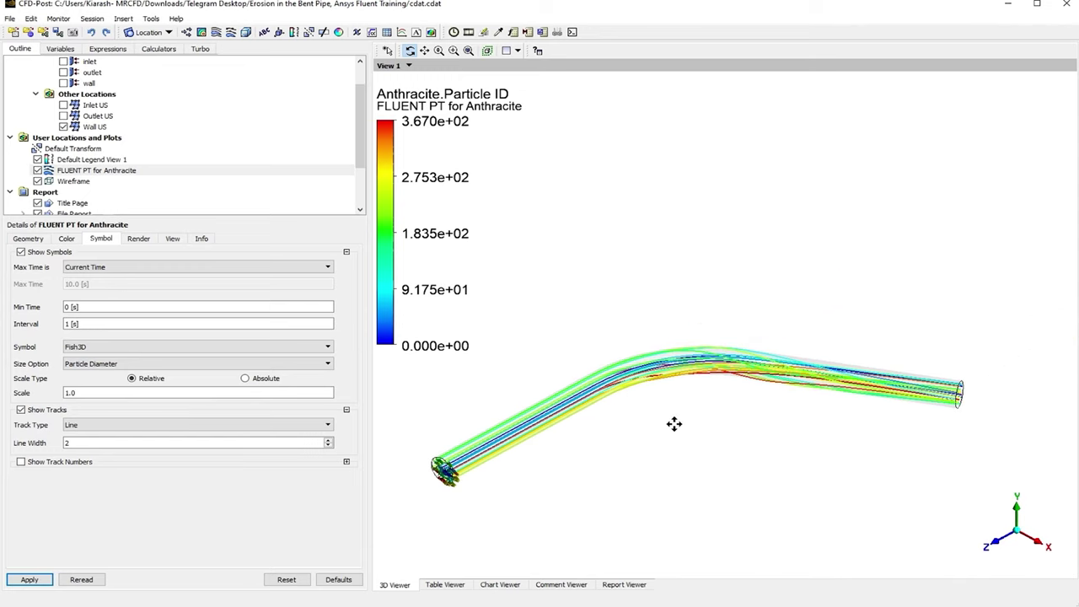
scroll(674, 424, "down", 1)
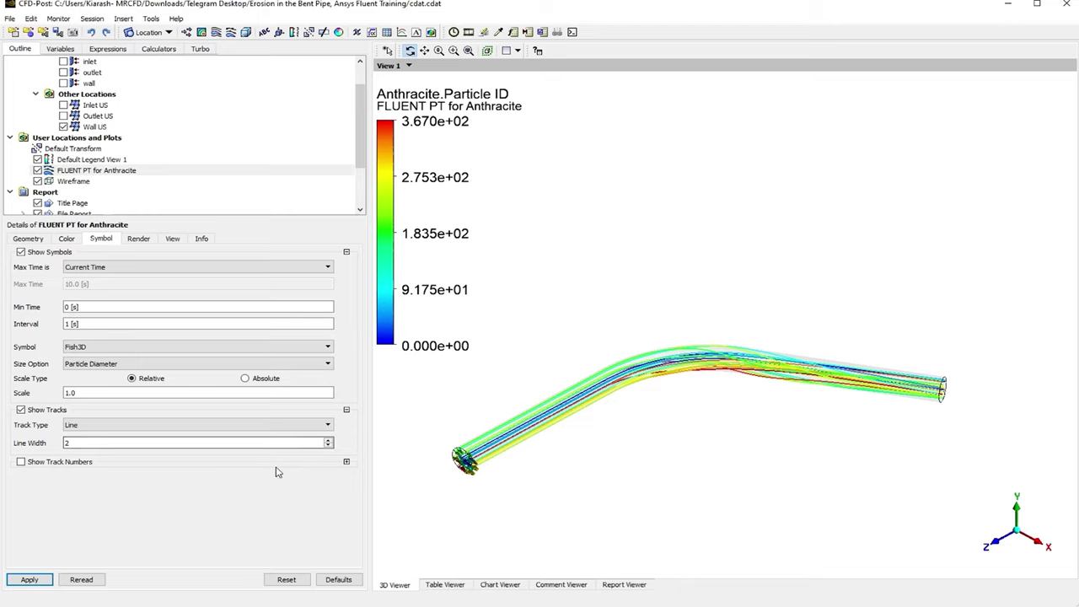
double_click(68, 393)
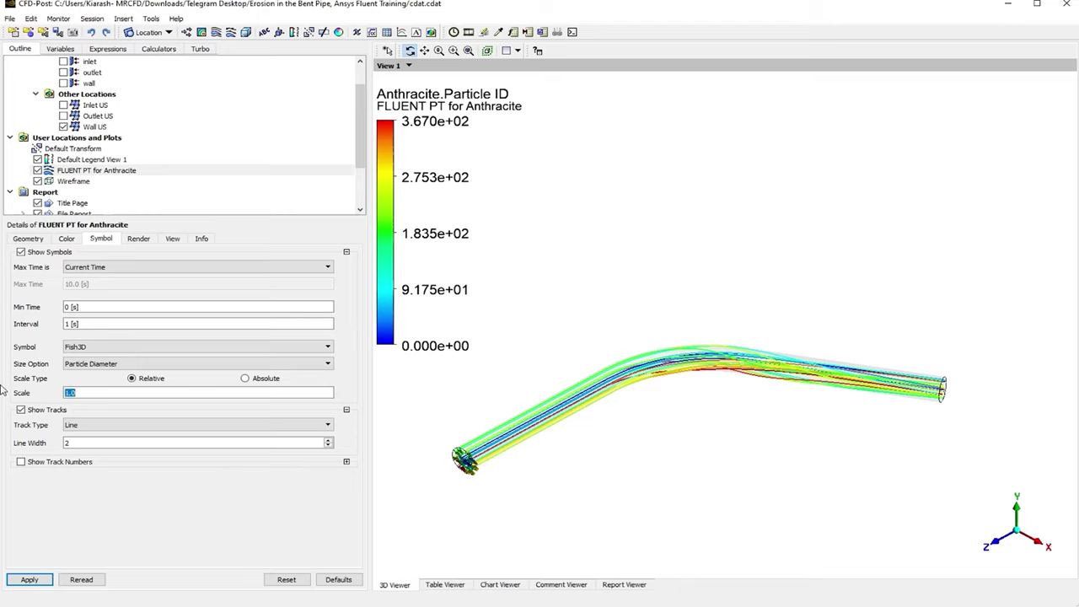
type("0.5")
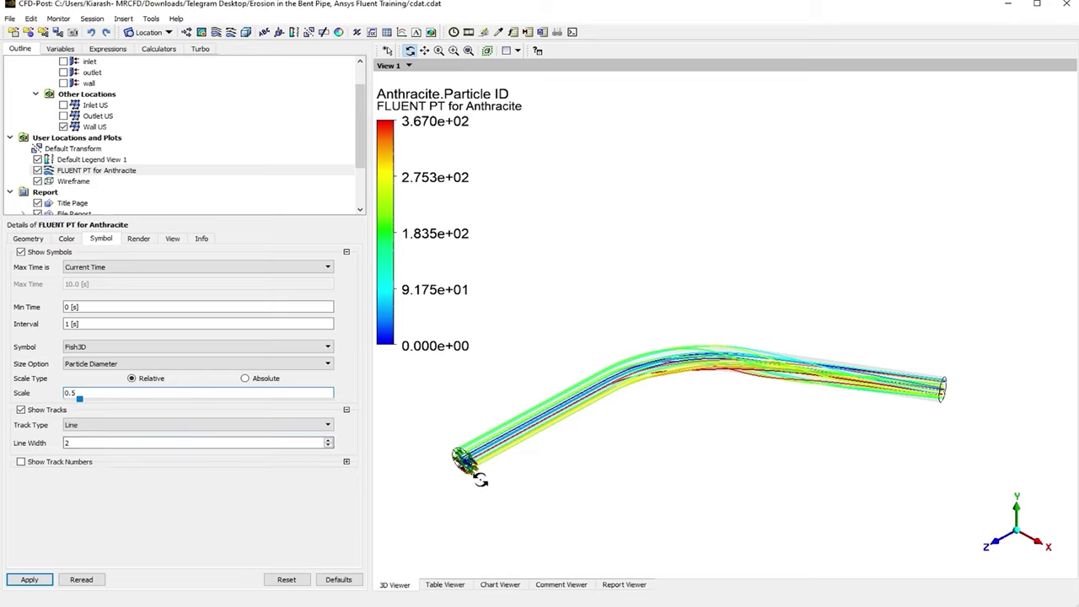
left_click(31, 582)
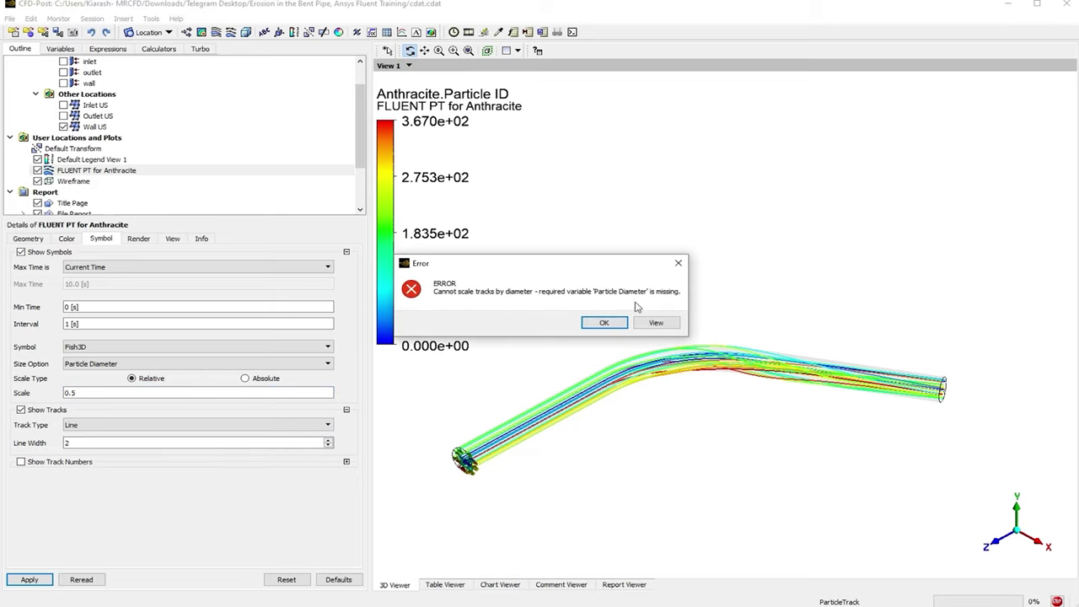
left_click(613, 326)
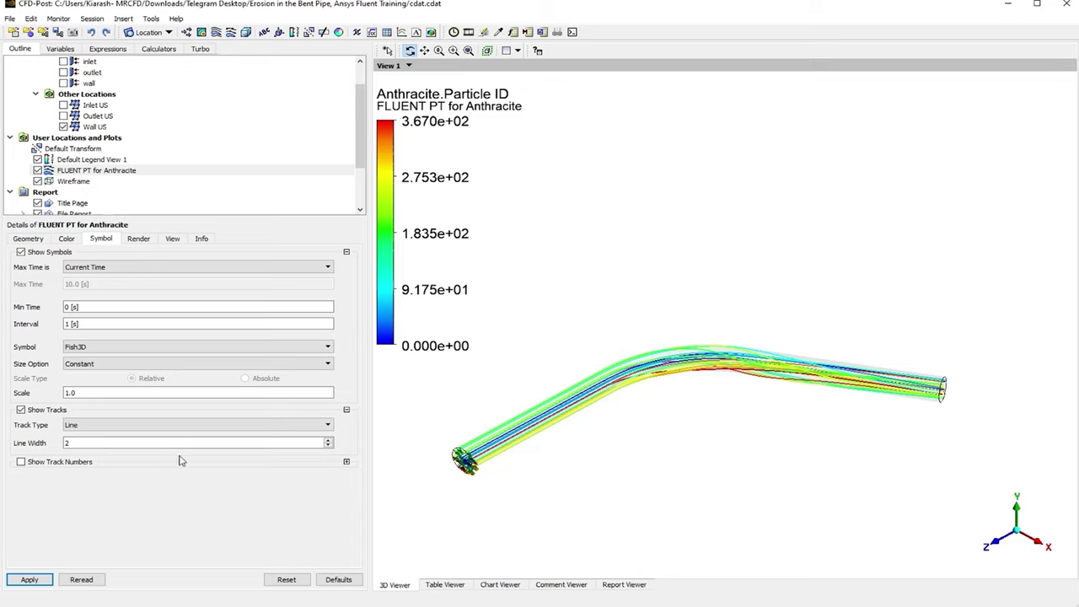
Keep the Anthracite tracks drawn as Line and bring up their Render settings
left_click(91, 427)
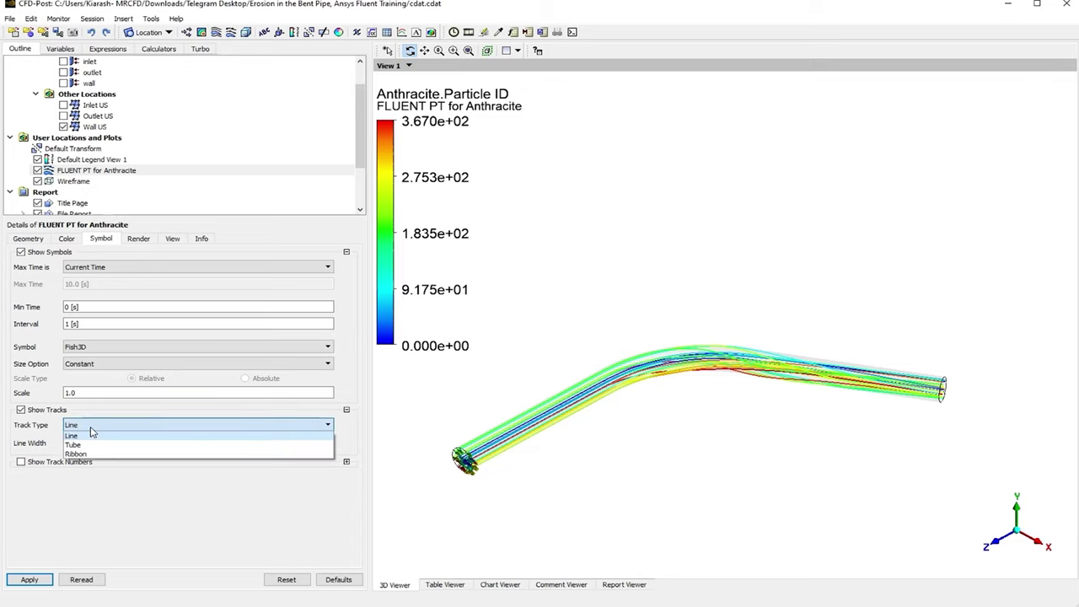
left_click(91, 427)
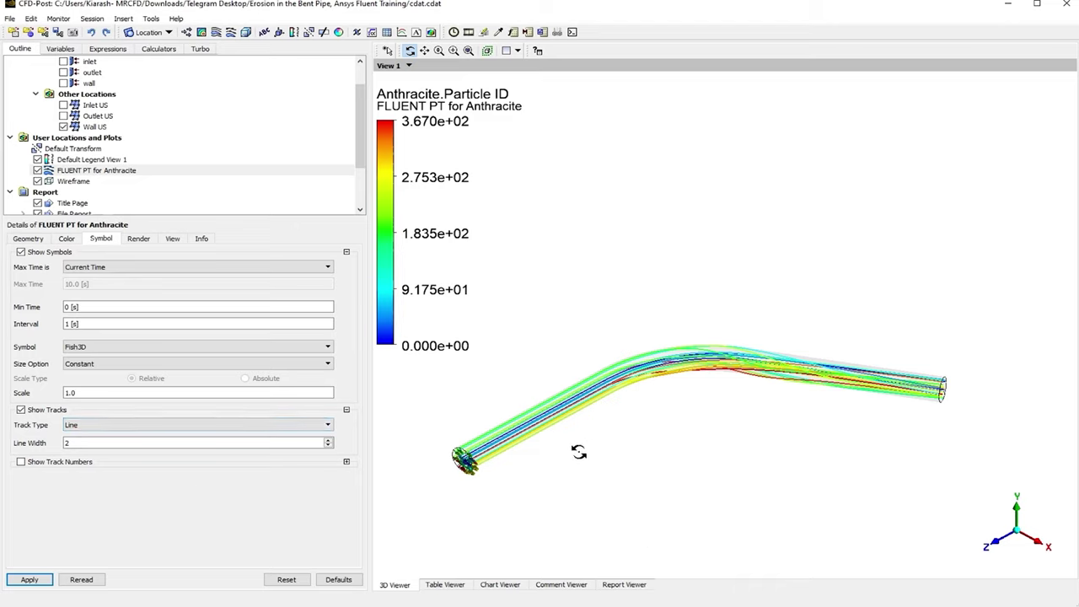
left_click(139, 239)
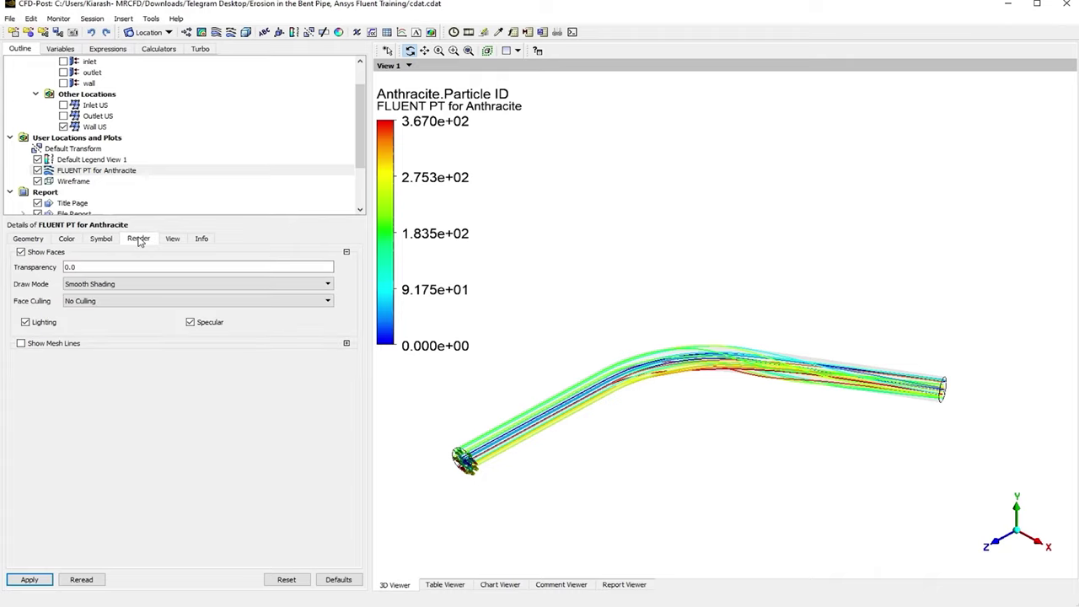